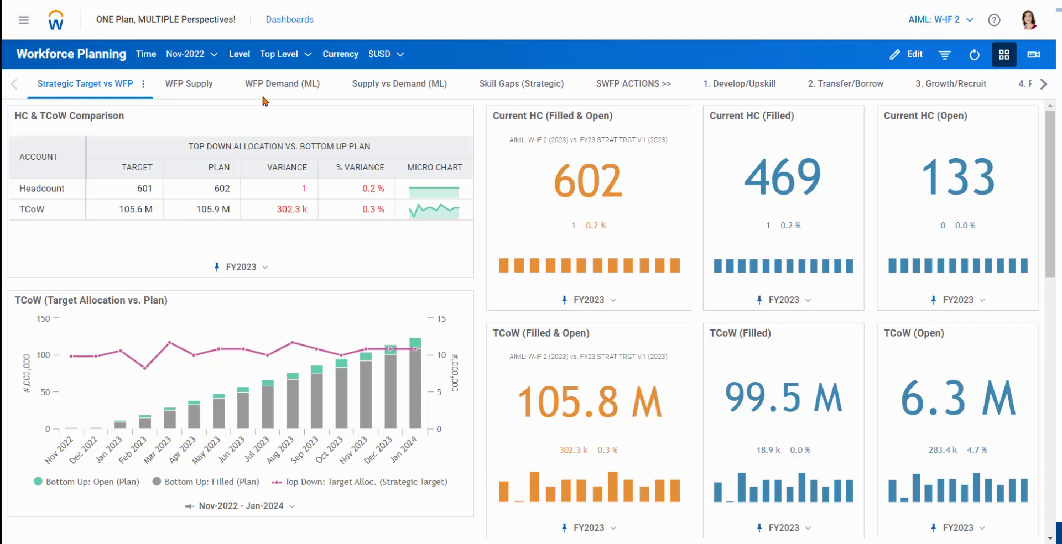
Browse the available plan versions, expanding the Top Down, HR Plans and HR || Tactical folders, and close the version list
mouse_move(335, 72)
left_mouse_down()
mouse_move(570, 79)
mouse_move(570, 98)
left_mouse_up()
left_click(969, 22)
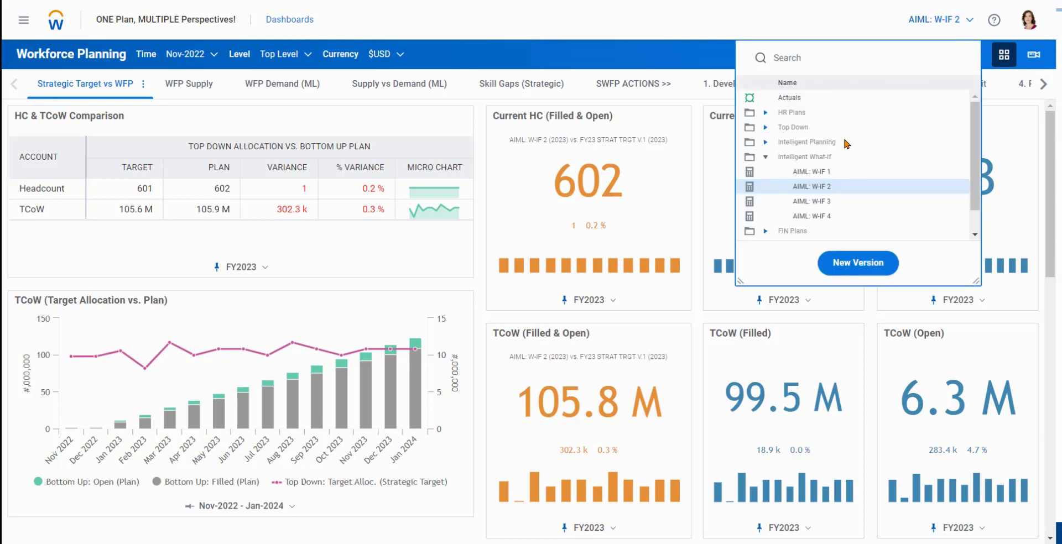
left_click(766, 128)
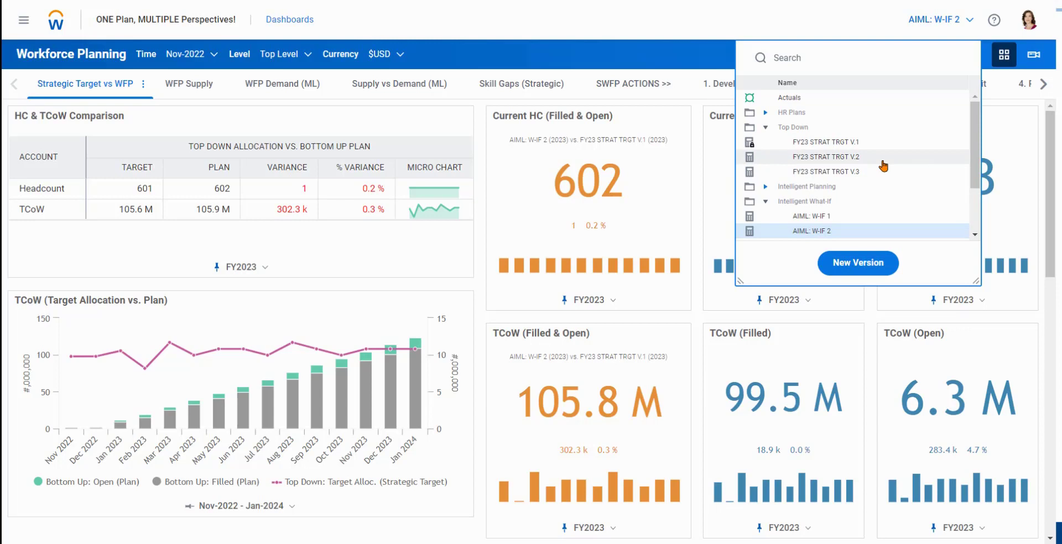
left_click(767, 113)
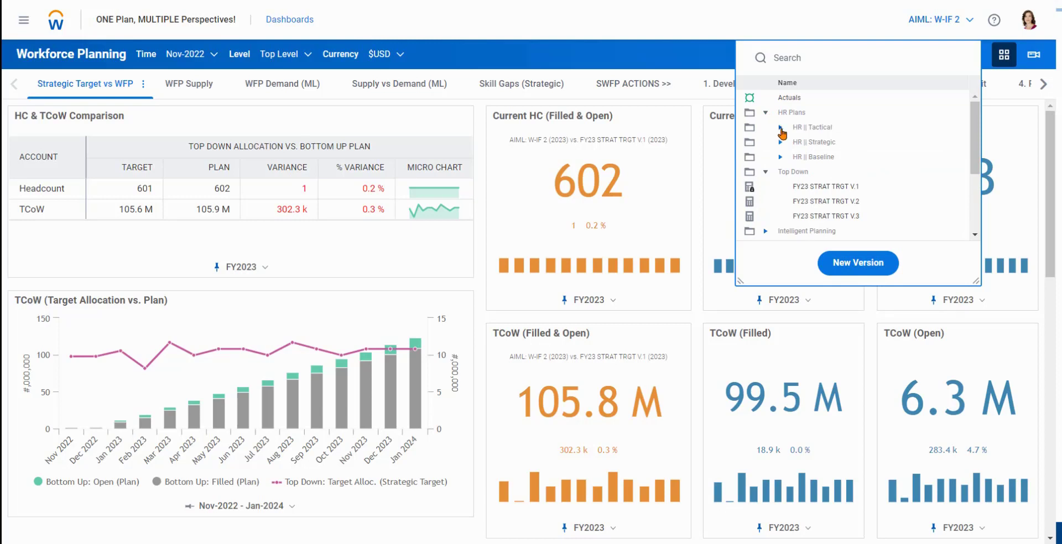
left_click(780, 129)
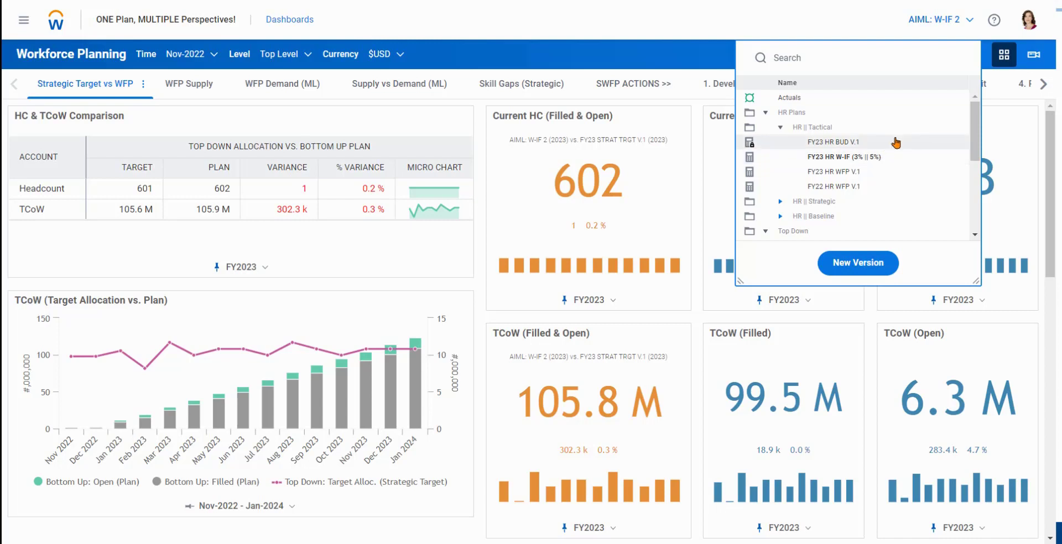
key("Escape")
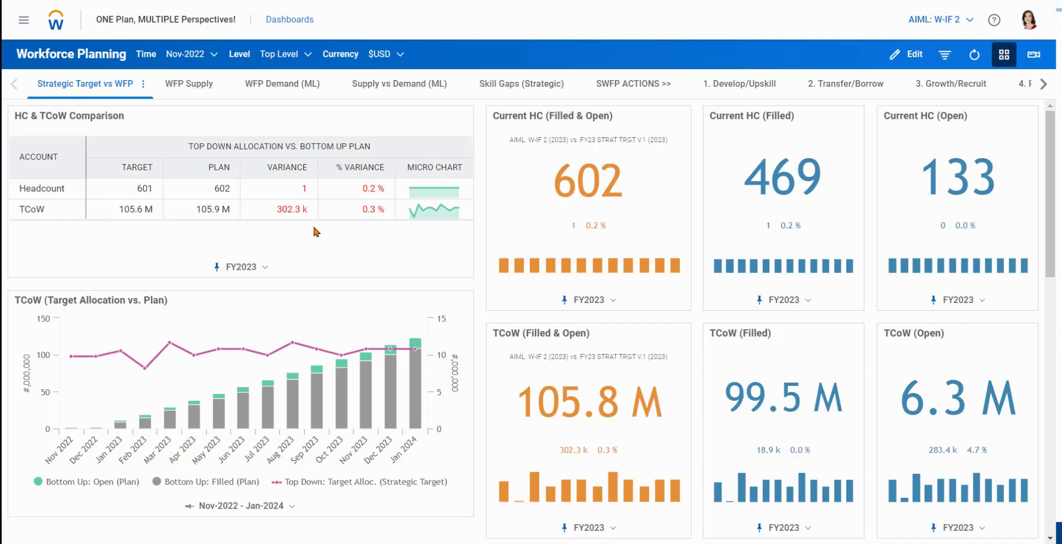
Filter the dashboard to the Research & Development level under Global Modern Services, Executive Management Group, Operations
left_click(308, 59)
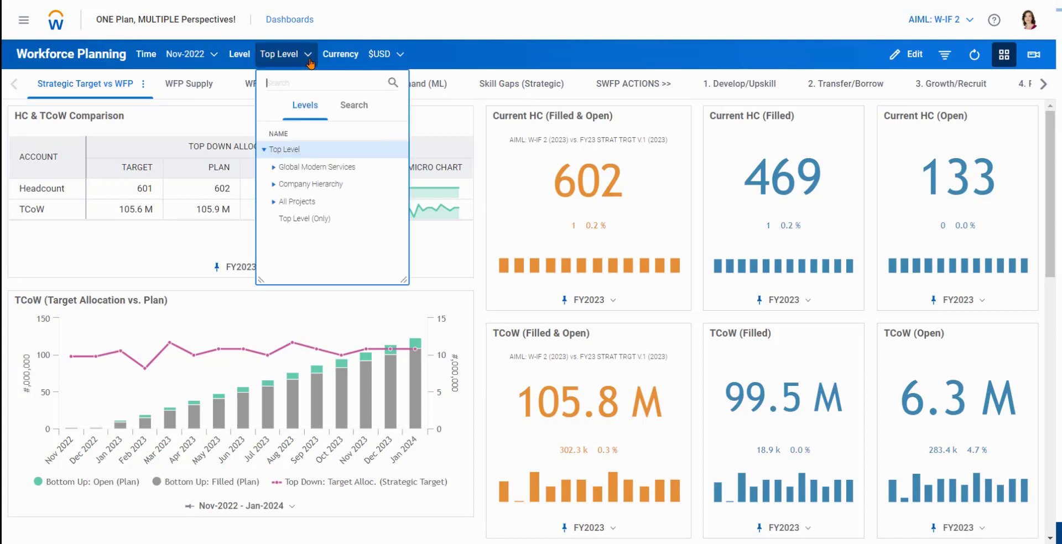
left_click(273, 167)
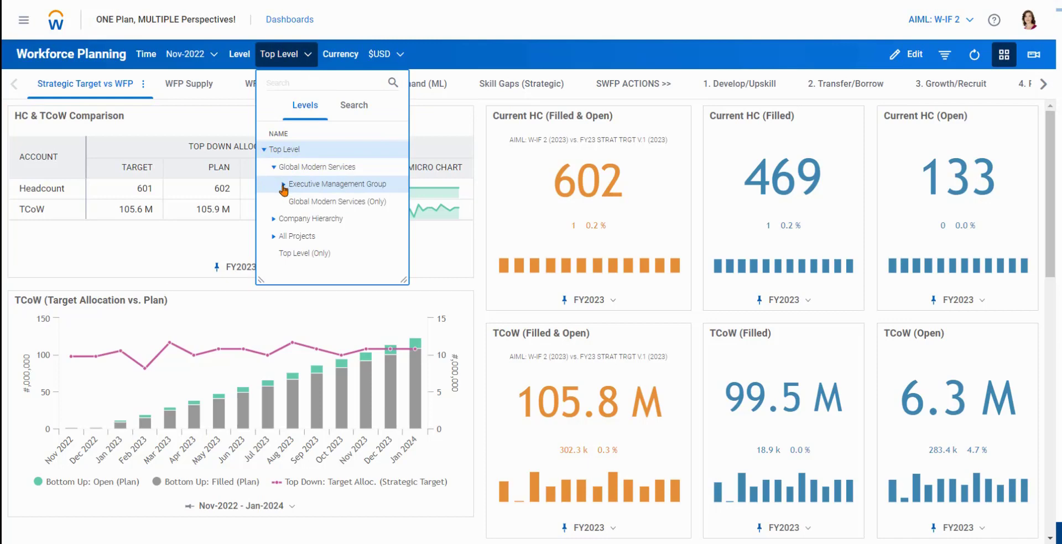
left_click(283, 186)
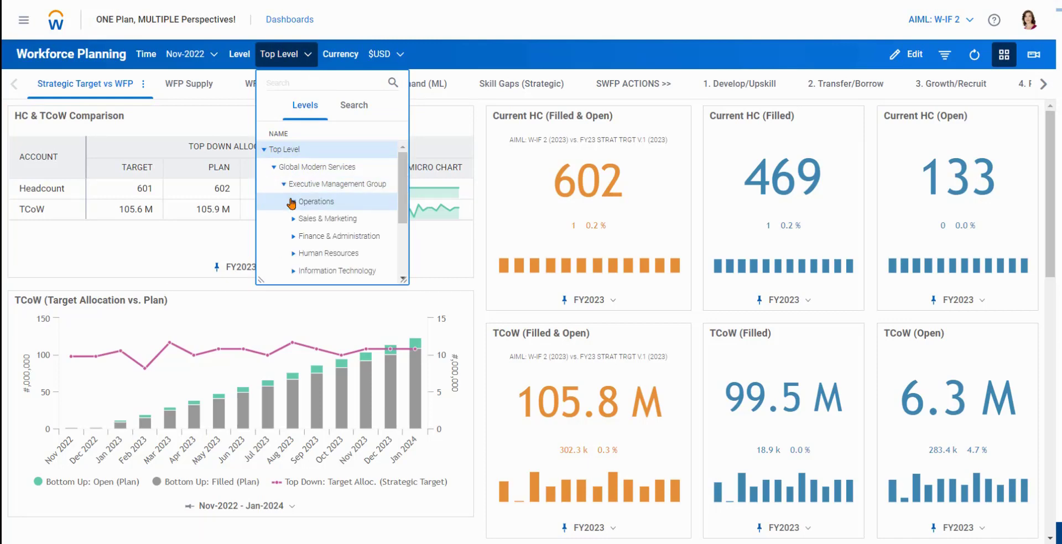
left_click(293, 202)
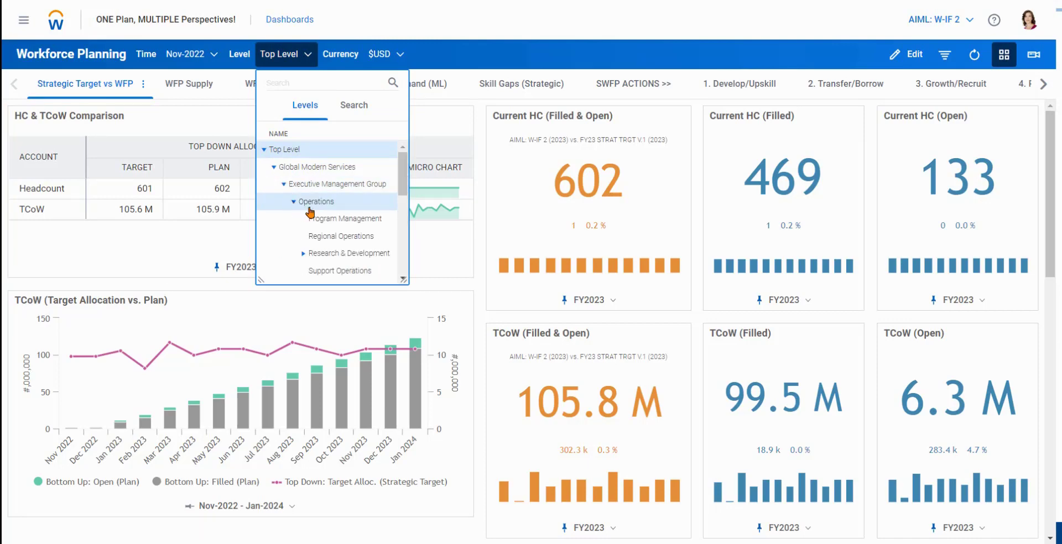
left_click(322, 254)
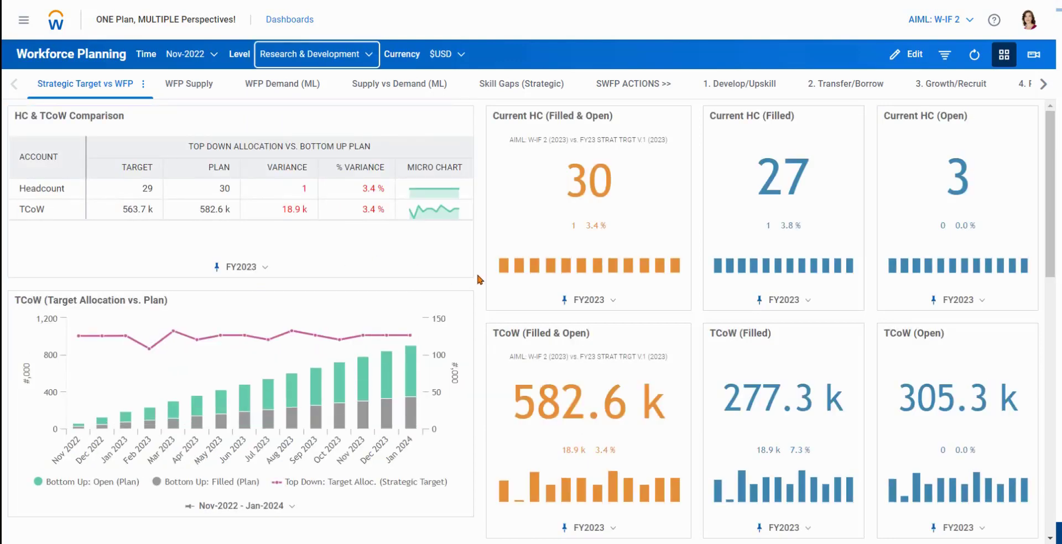
left_click(239, 159)
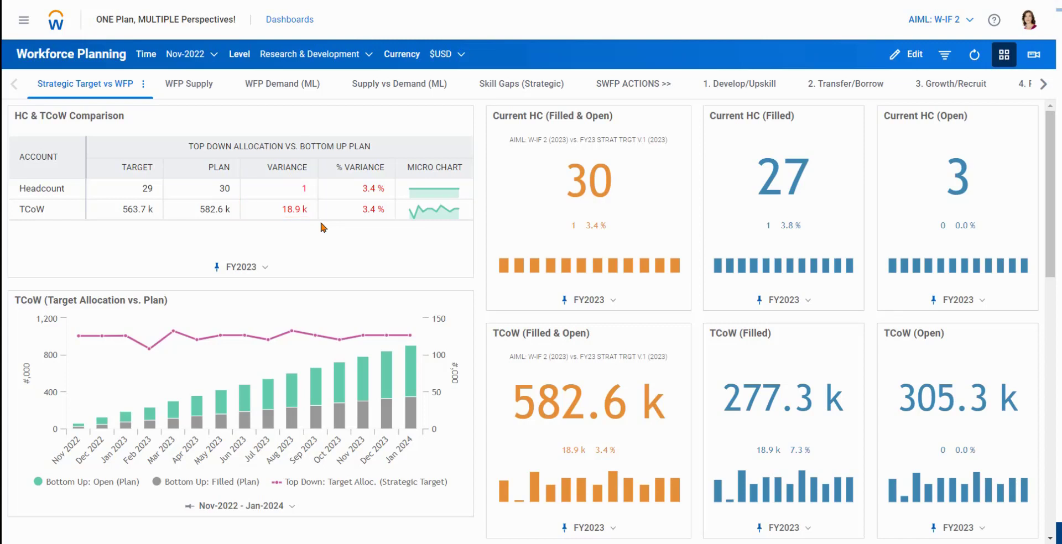
Drill into the TCoW (Filled & Open) figure by Level
left_click(624, 404)
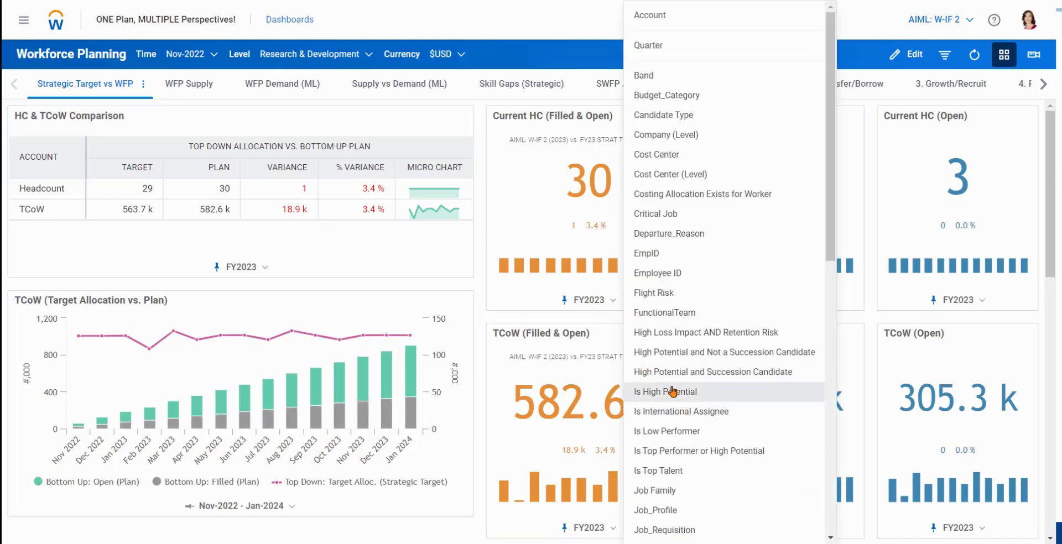
scroll(672, 392, "down", 3)
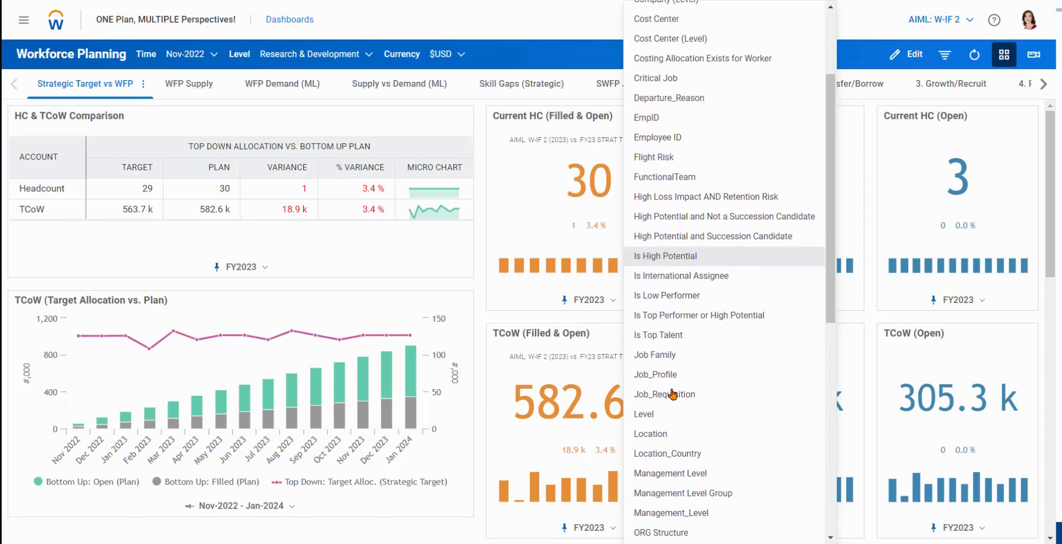
left_click(661, 422)
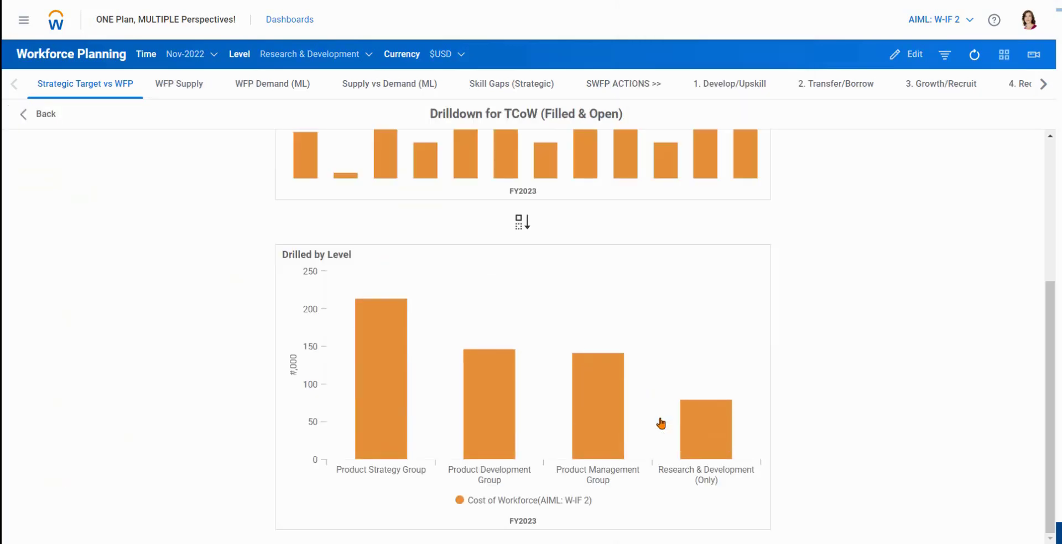
Drill the Product Strategy Group cost down by Positions, examine the position bars, and return to the dashboard
left_click(381, 404)
scroll(429, 414, "down", 3)
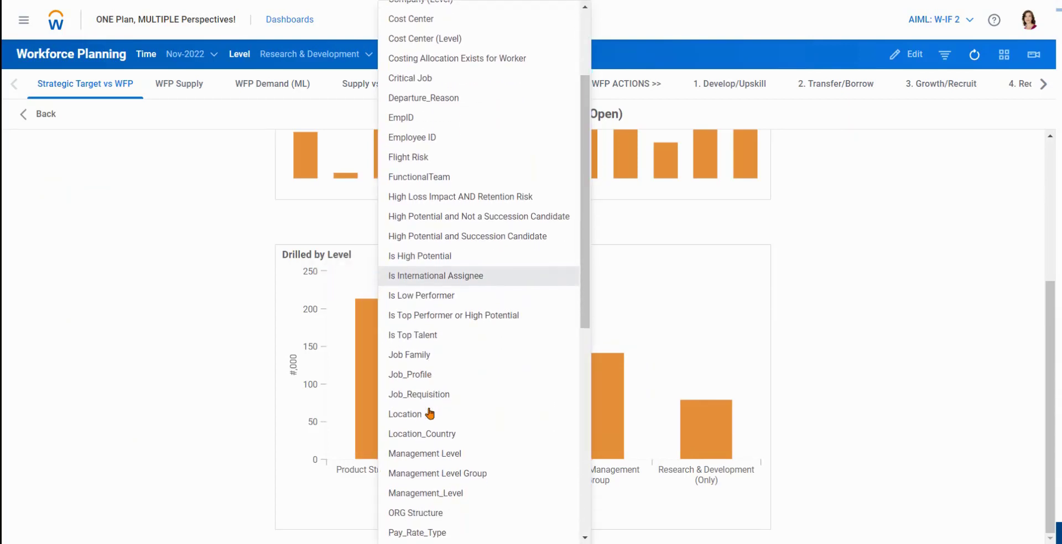
scroll(429, 414, "down", 3)
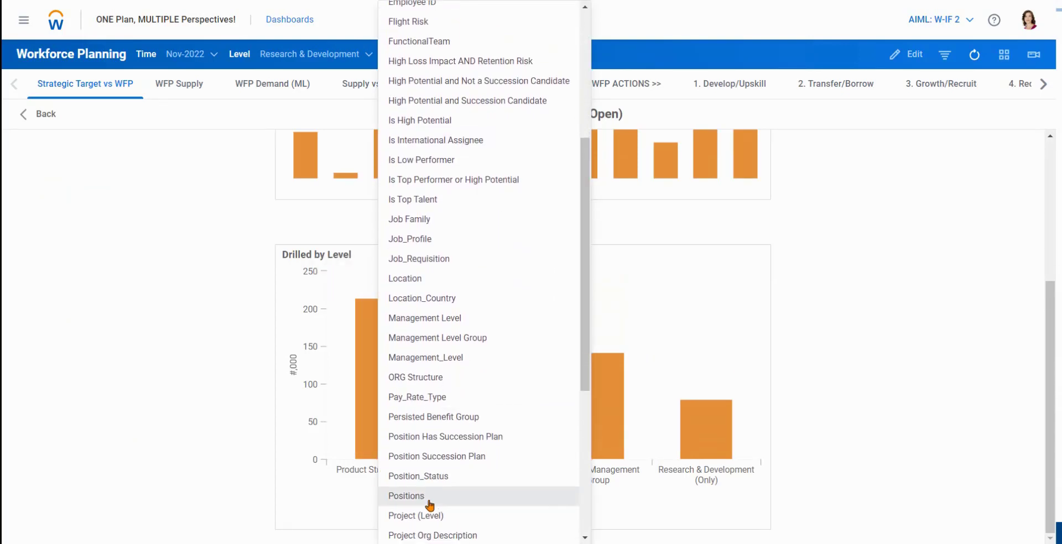
left_click(429, 494)
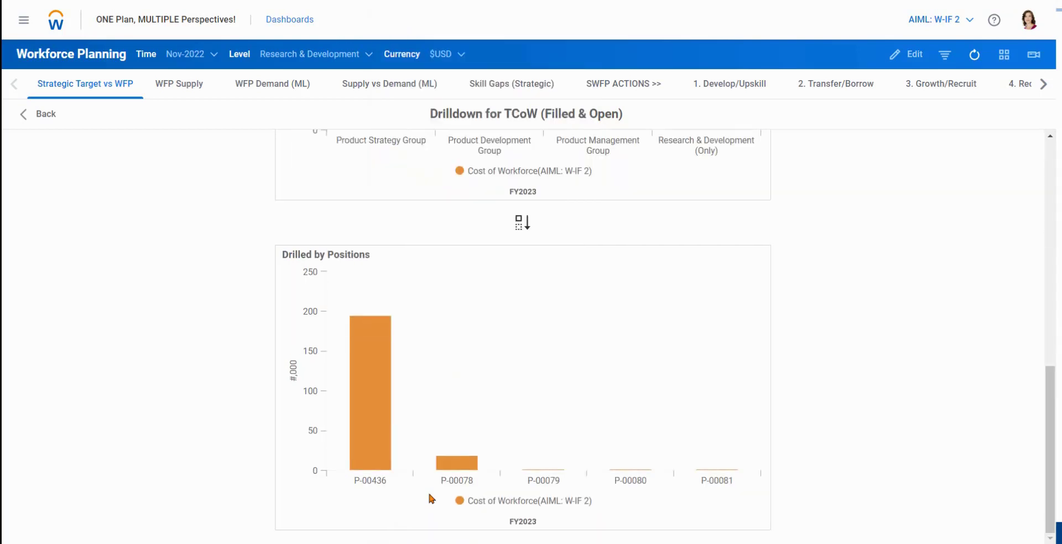
mouse_move(466, 466)
left_click(45, 116)
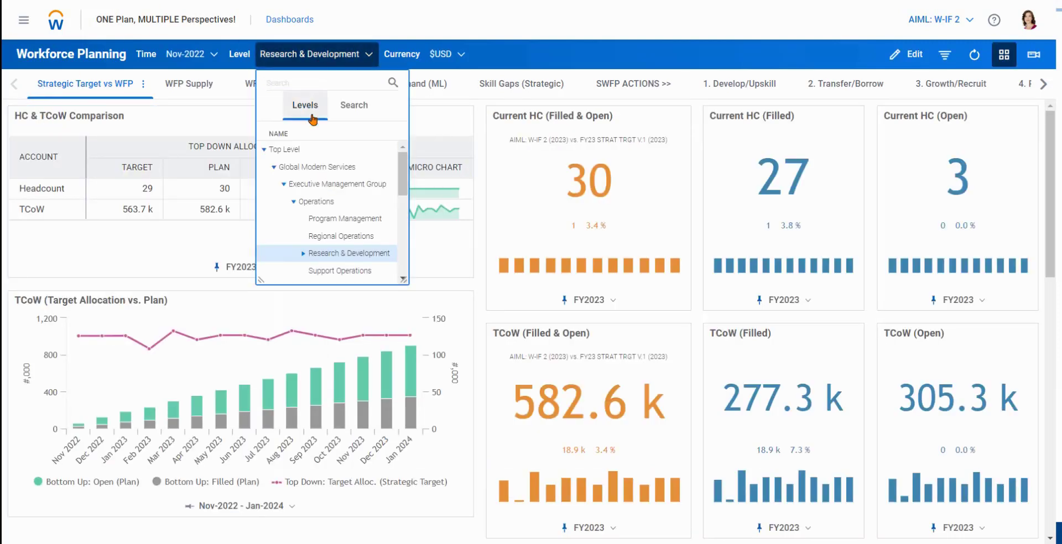
Reset the dashboard level to Top Level and show the WFP Demand (ML) dashboard
left_click(310, 154)
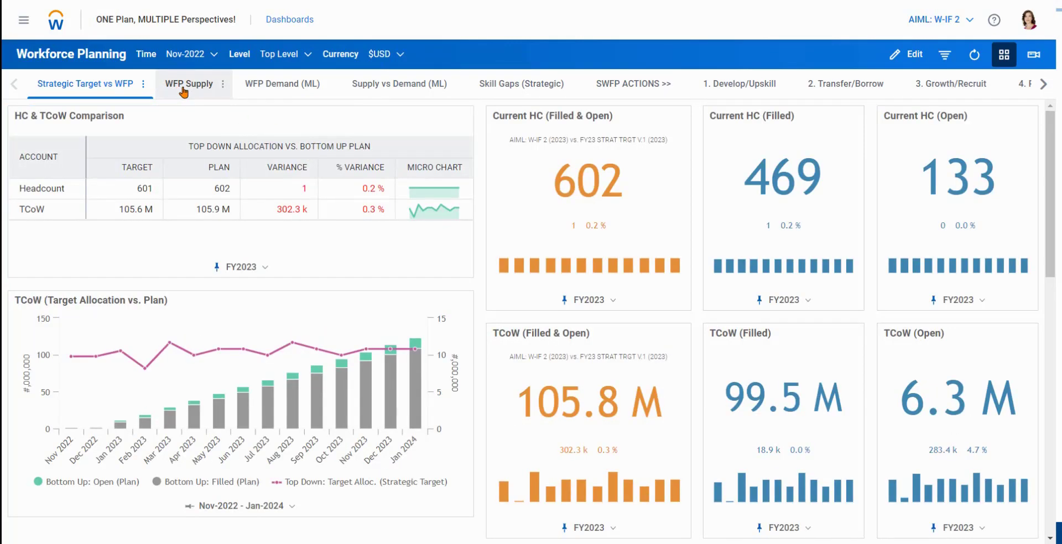
left_click(286, 89)
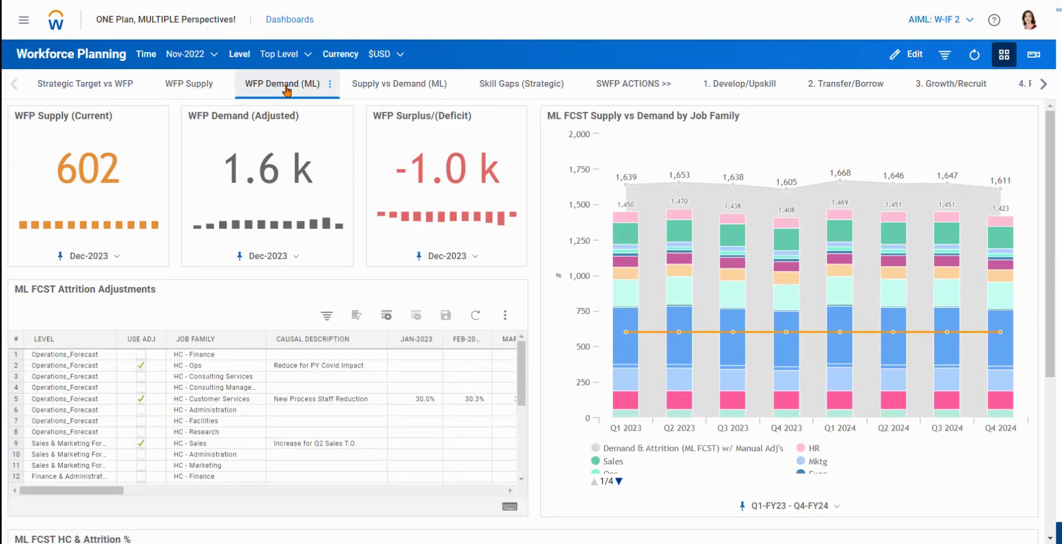
left_click(287, 90)
left_click(179, 101)
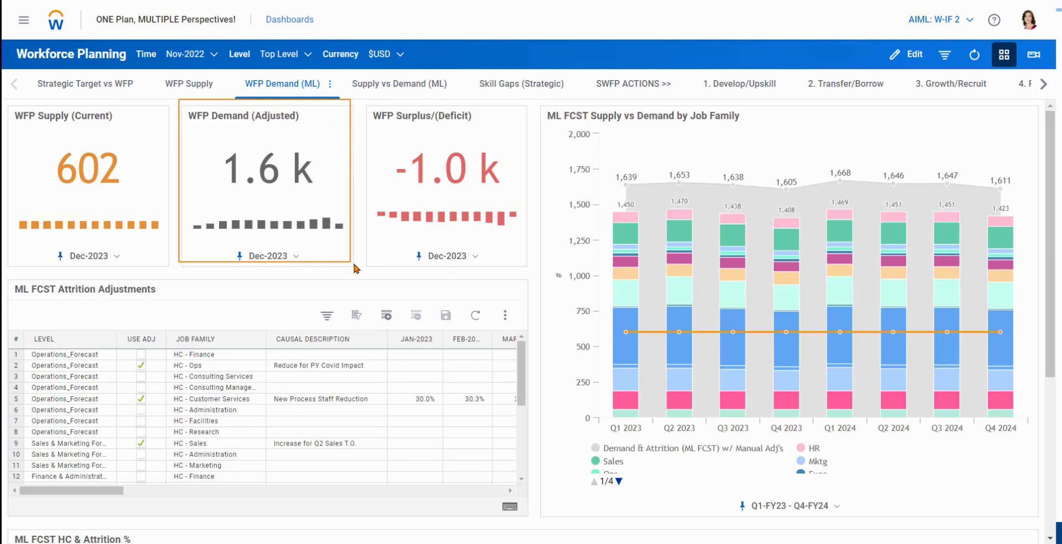
left_click_drag(354, 268, 356, 273)
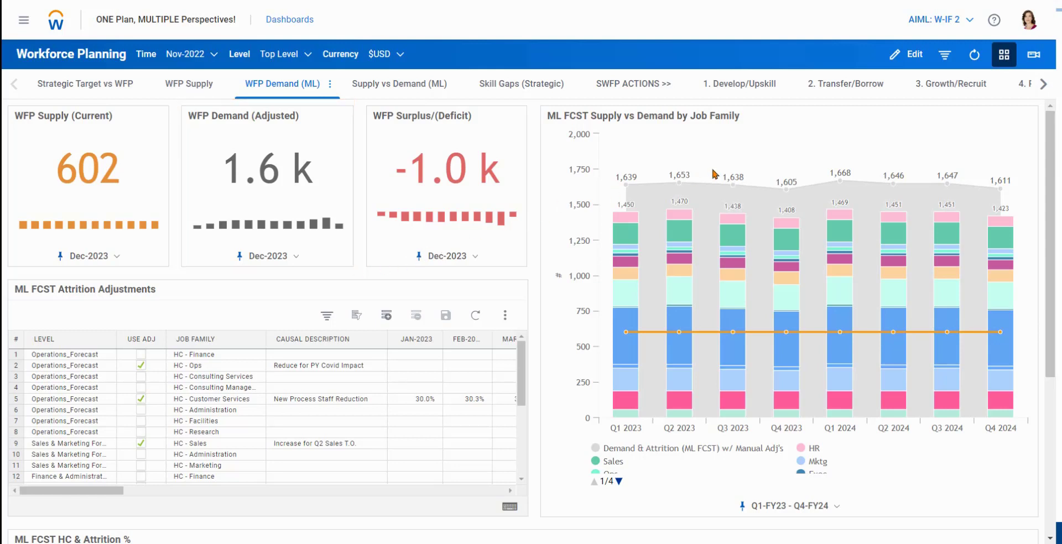
Locate the Actuals version in the version list and close the list
left_click(969, 20)
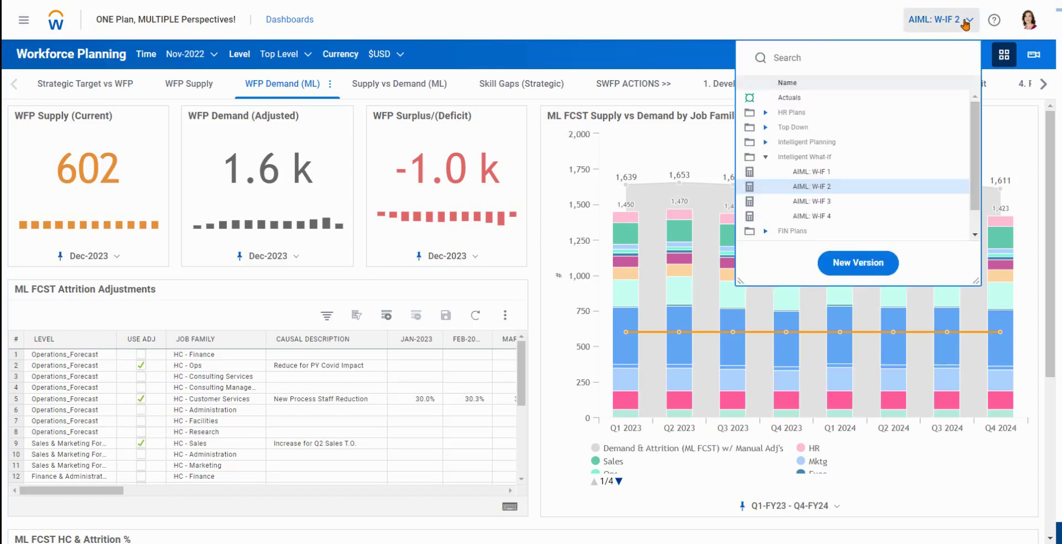
left_click(822, 103)
left_click(822, 103)
left_click(822, 104)
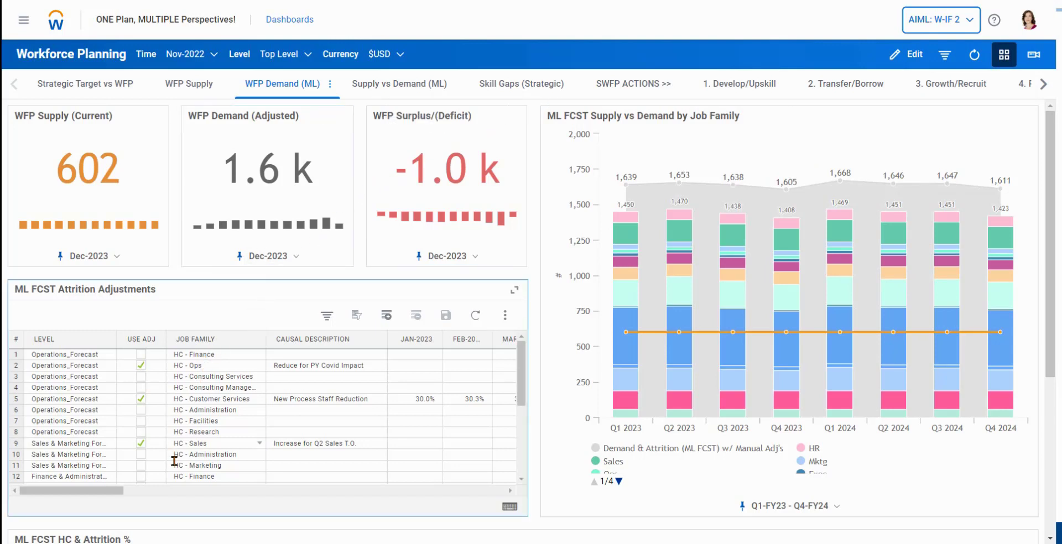
Disable Use Adj for the HC - Ops, HC - Customer Services and HC - Sales rows in ML FCST Attrition Adjustments and save
left_click(141, 365)
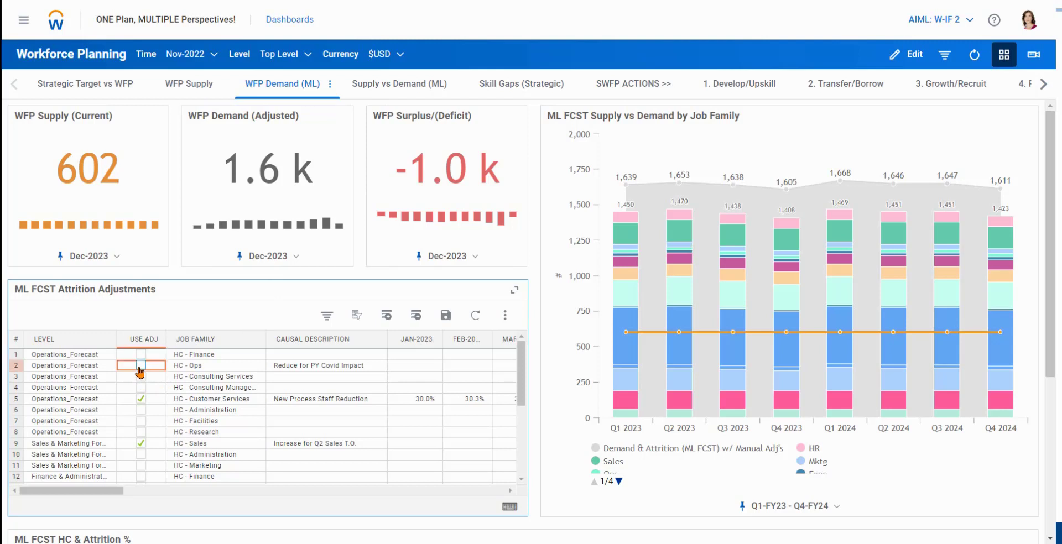
left_click(141, 401)
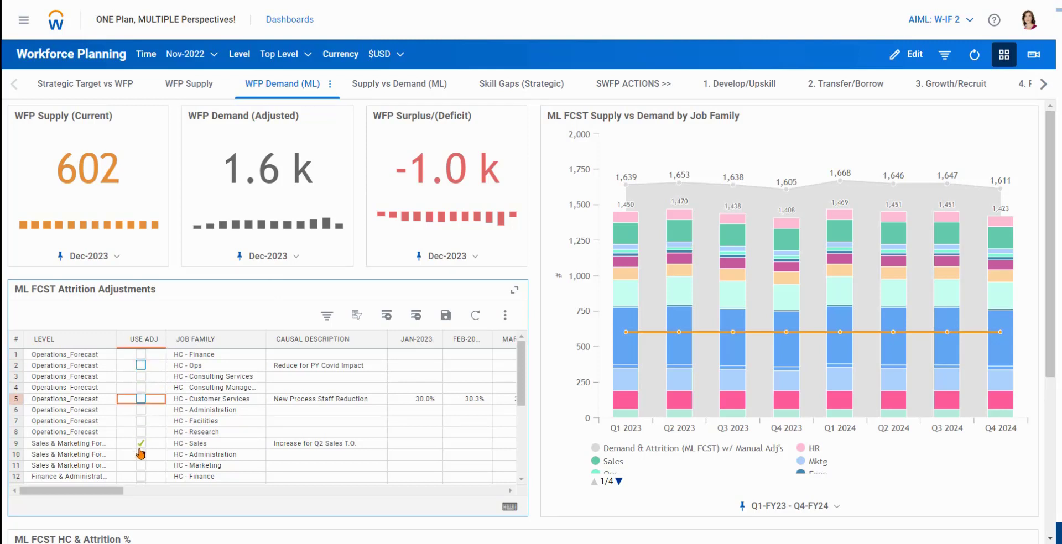
left_click(141, 444)
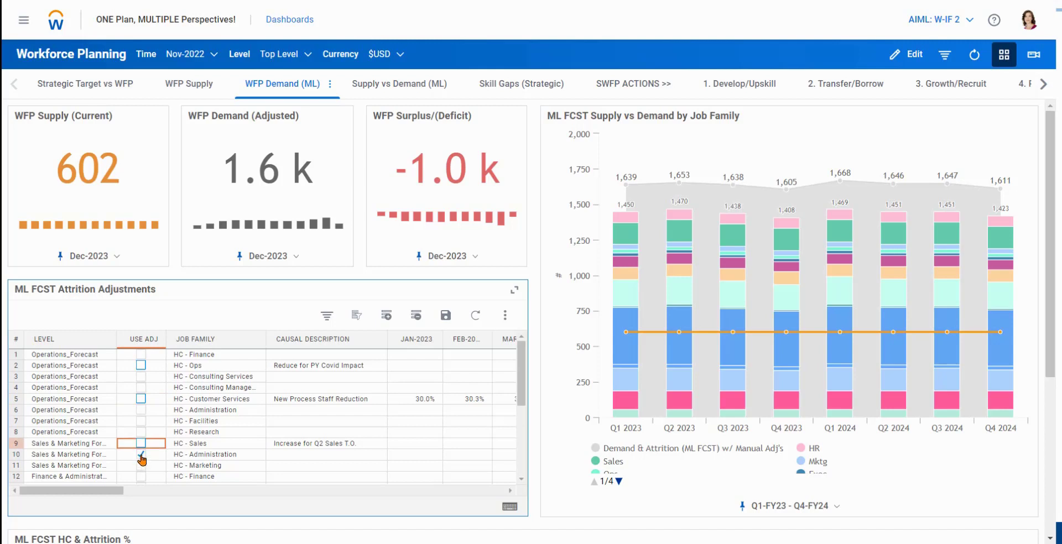
left_click(141, 455)
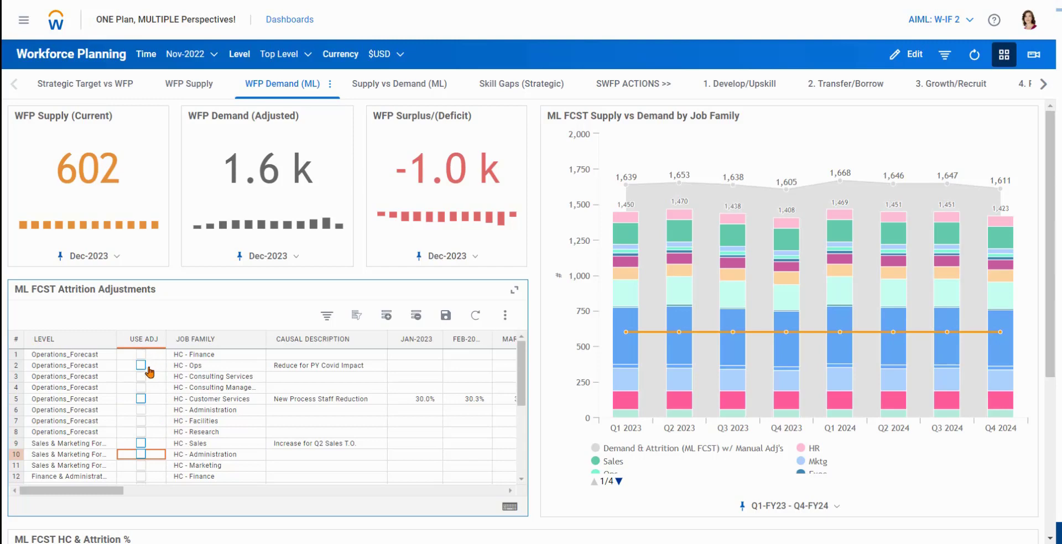
left_click(445, 316)
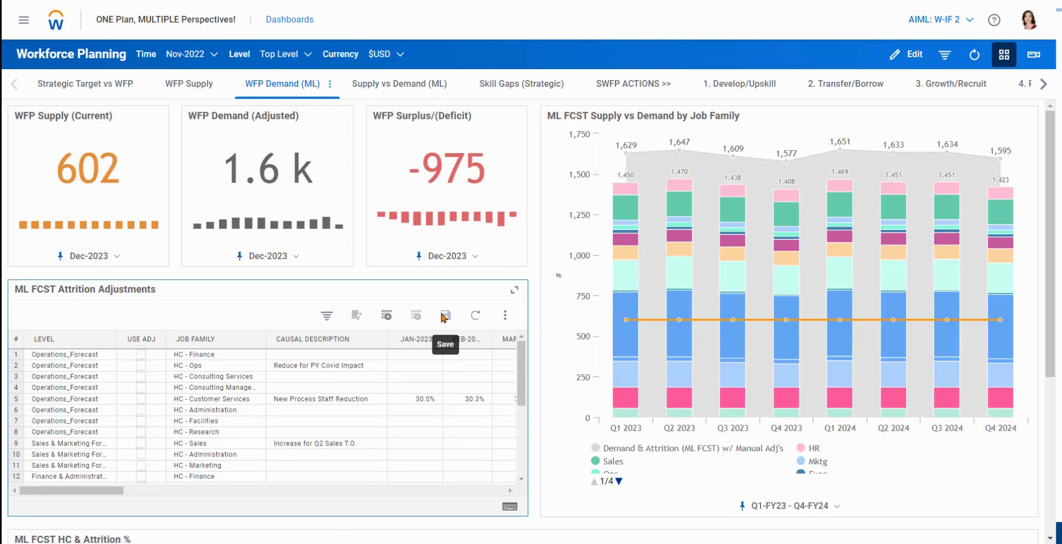
left_click(457, 244)
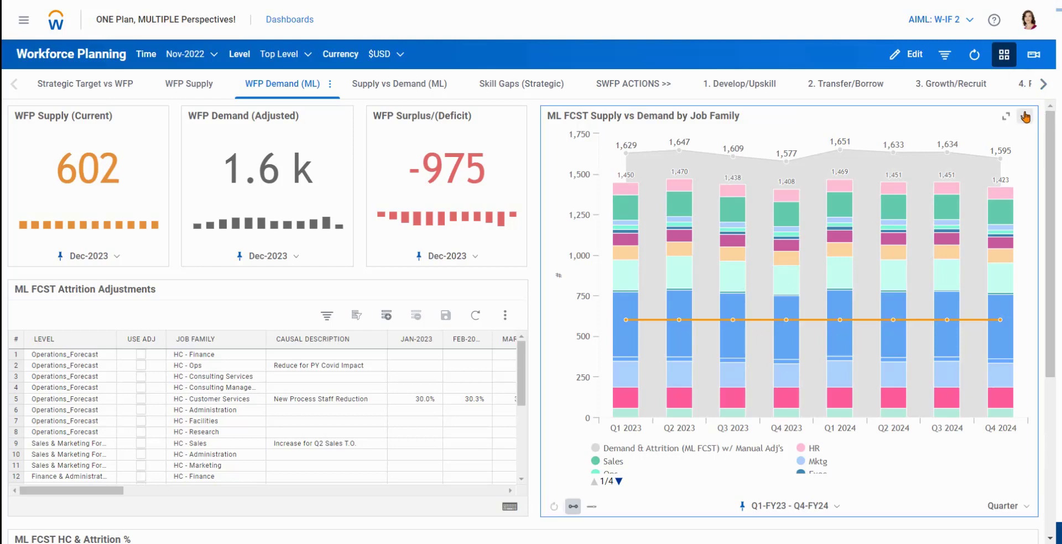
Maximize the ML FCST Supply vs Demand by Job Family chart and hide its Demand & Attrition (ML FCST) w/ Manual Adj's series
left_click(1006, 117)
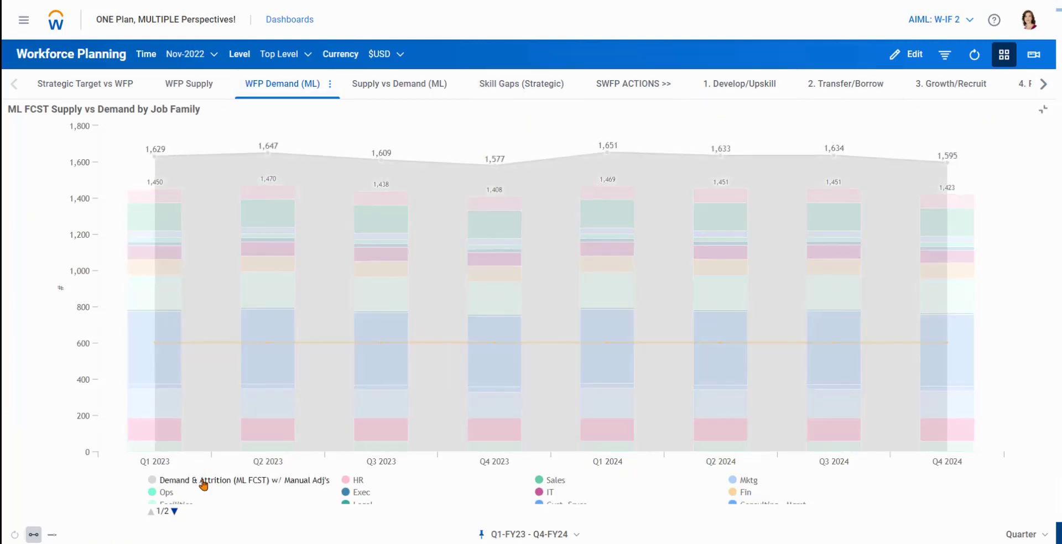
left_click(204, 483)
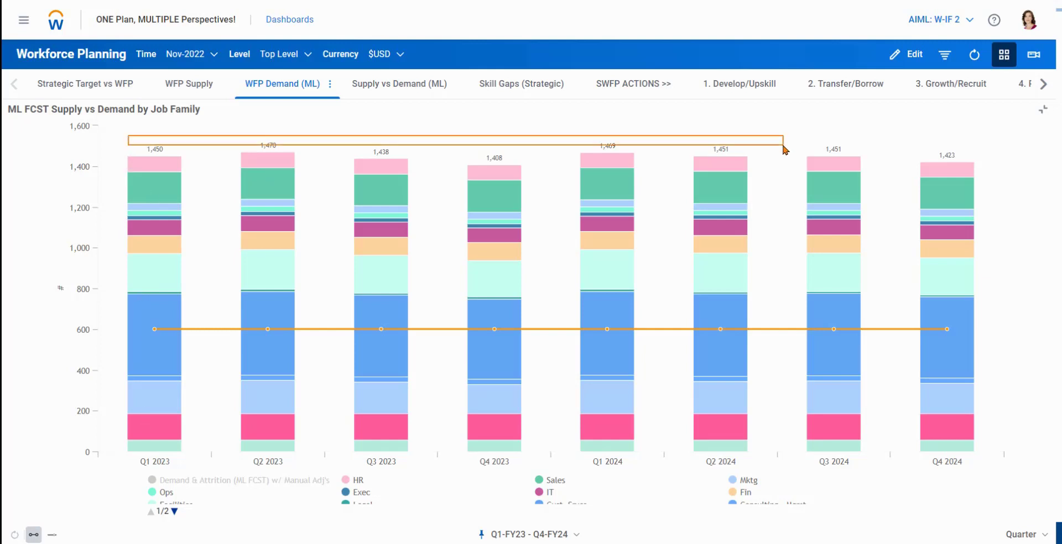
mouse_move(974, 157)
left_mouse_down()
mouse_move(984, 154)
mouse_move(1002, 179)
left_mouse_up()
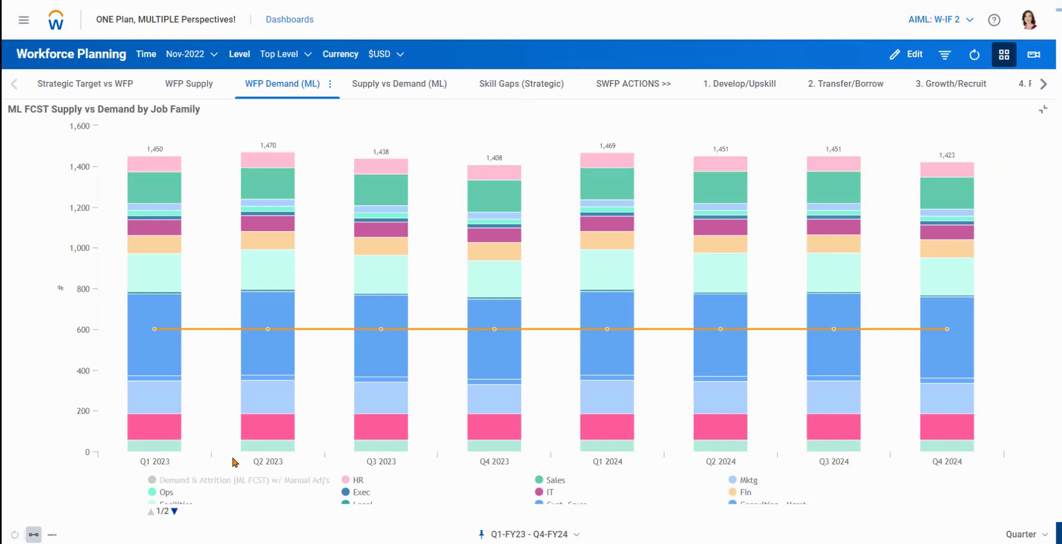
left_click(175, 512)
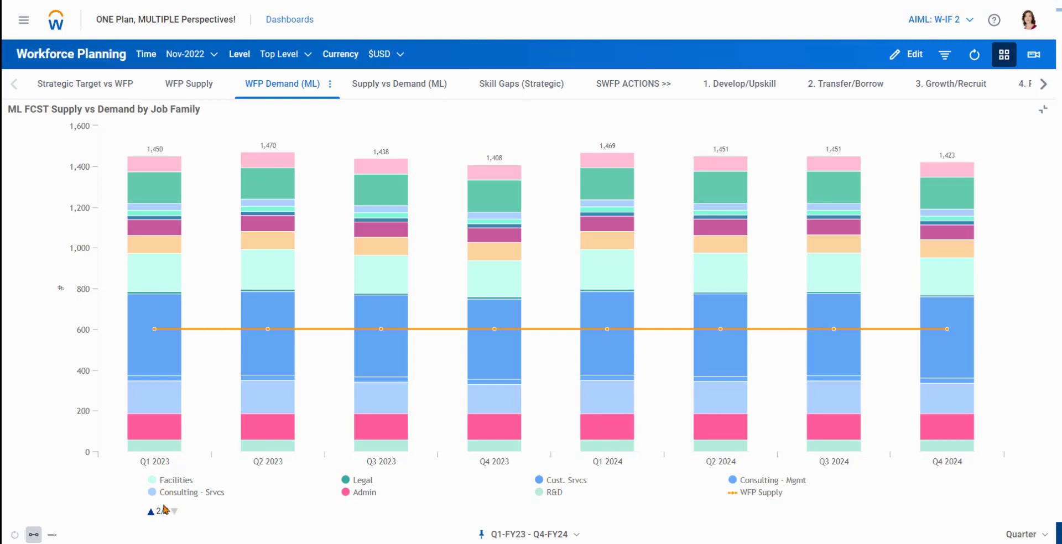
left_click(153, 512)
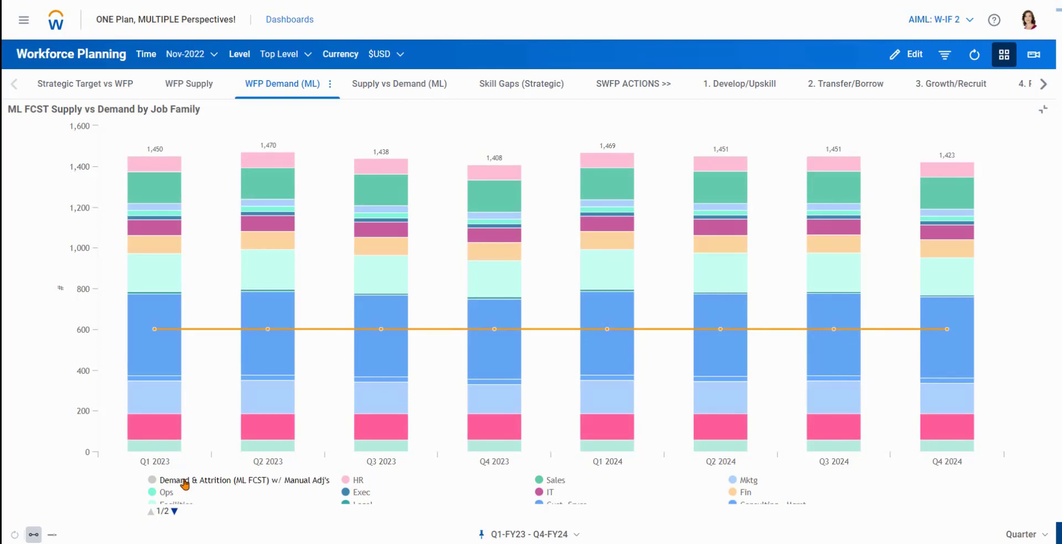
Show the Demand & Attrition (ML FCST) w/ Manual Adj's series again and restore the chart to its normal size
left_click(185, 483)
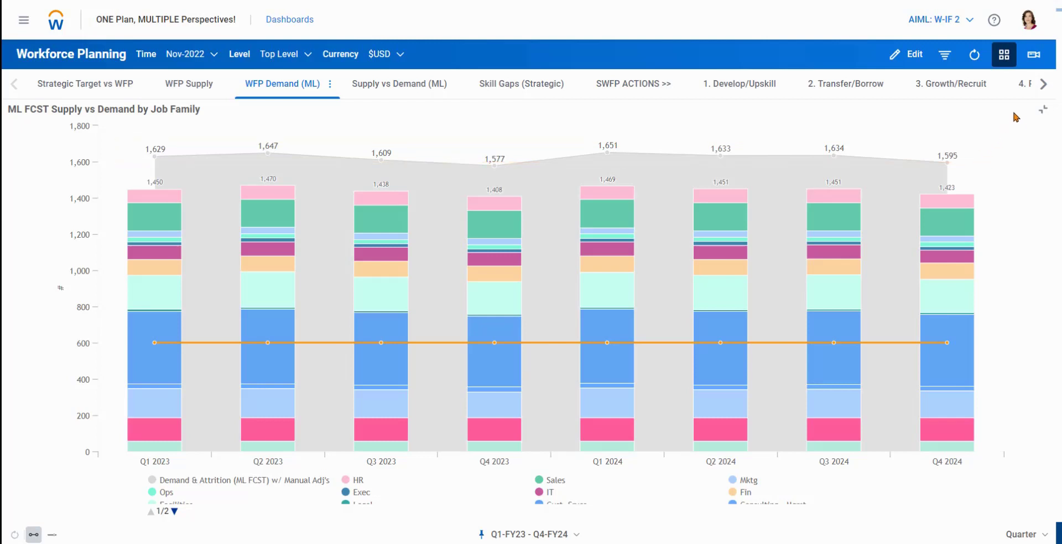
left_click(1044, 111)
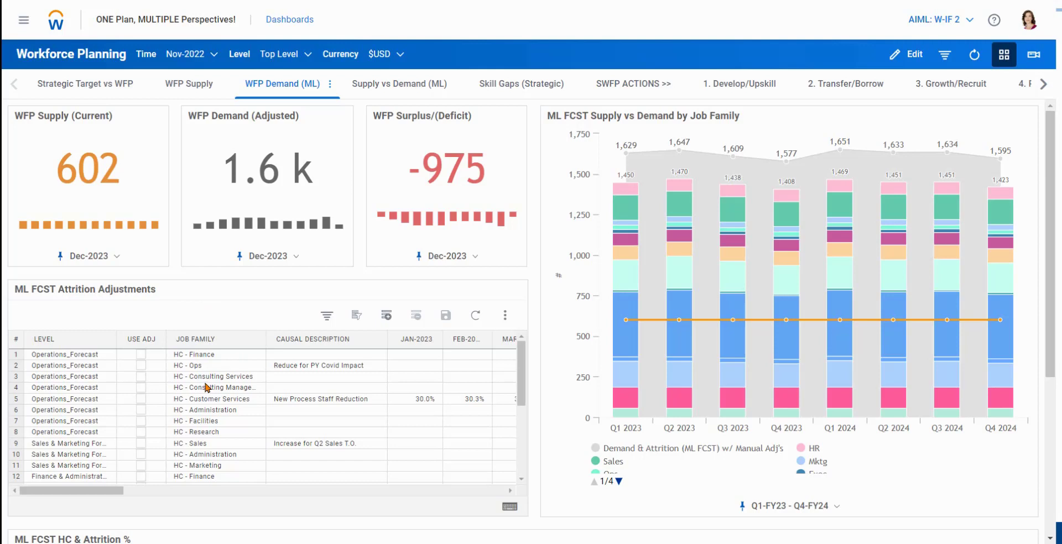
Enable Use Adj for the HC - Ops, HC - Customer Services and HC - Sales rows in ML FCST Attrition Adjustments and save
left_click(141, 366)
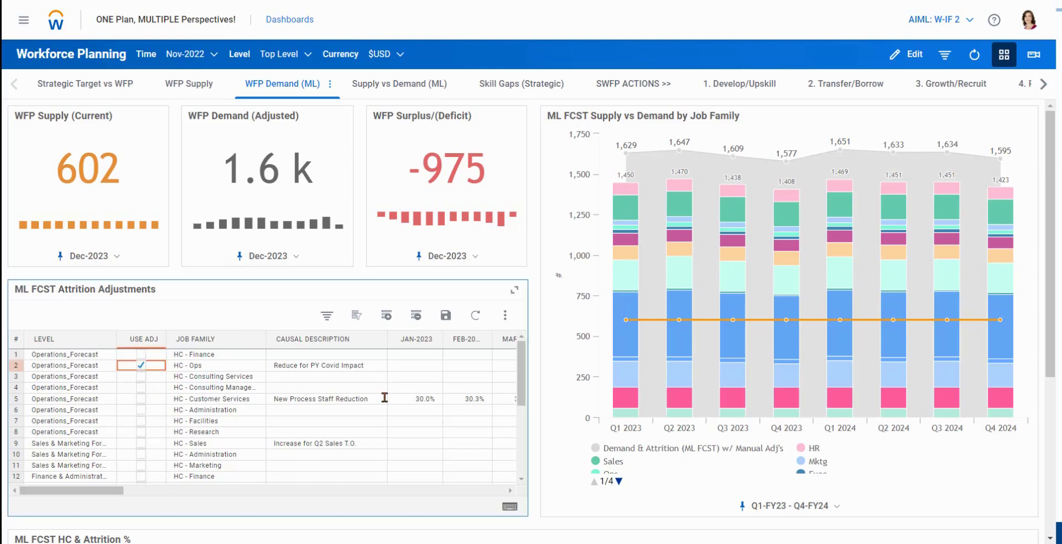
mouse_move(101, 497)
left_mouse_down()
mouse_move(186, 500)
mouse_move(101, 496)
left_mouse_up()
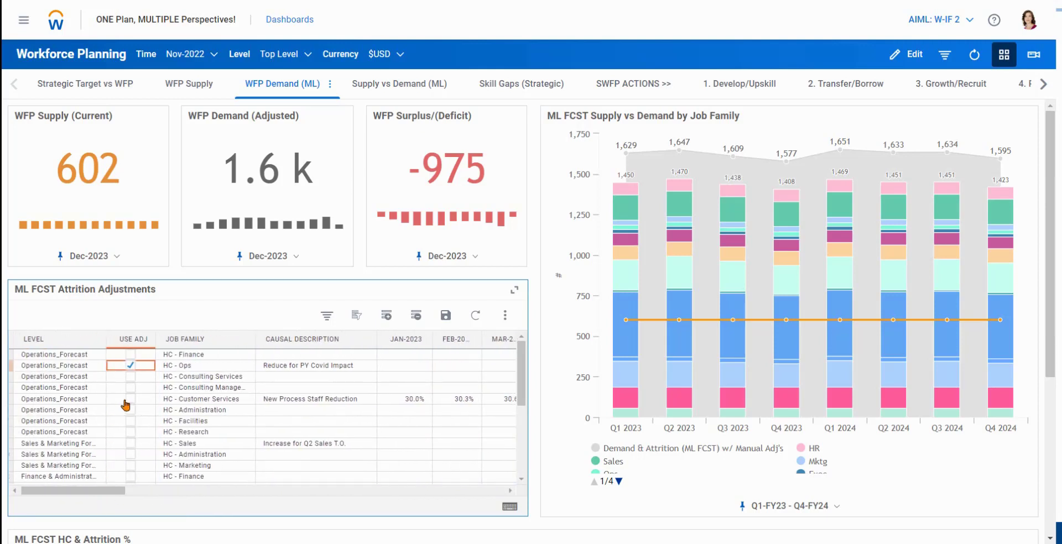
left_click(130, 399)
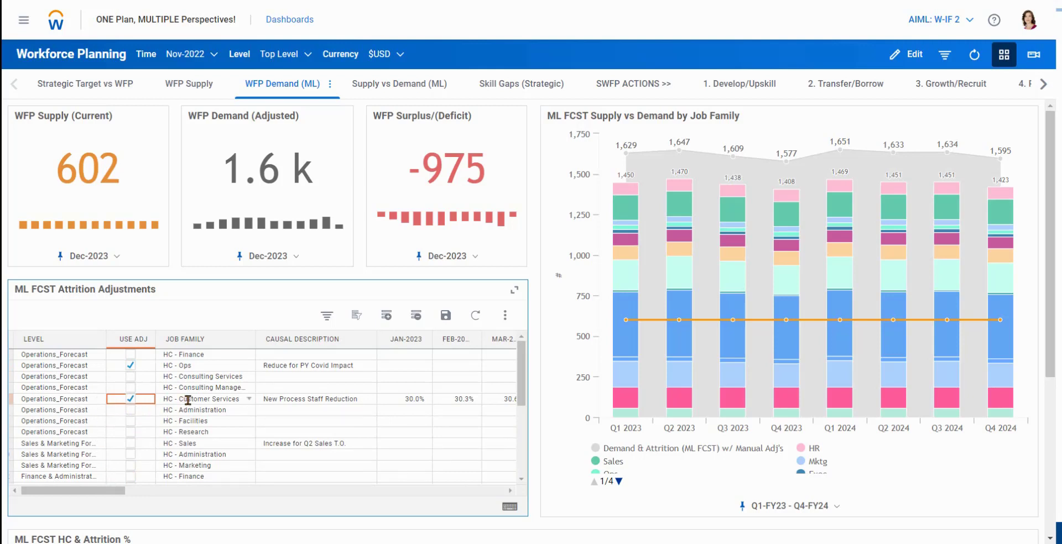
left_click(133, 448)
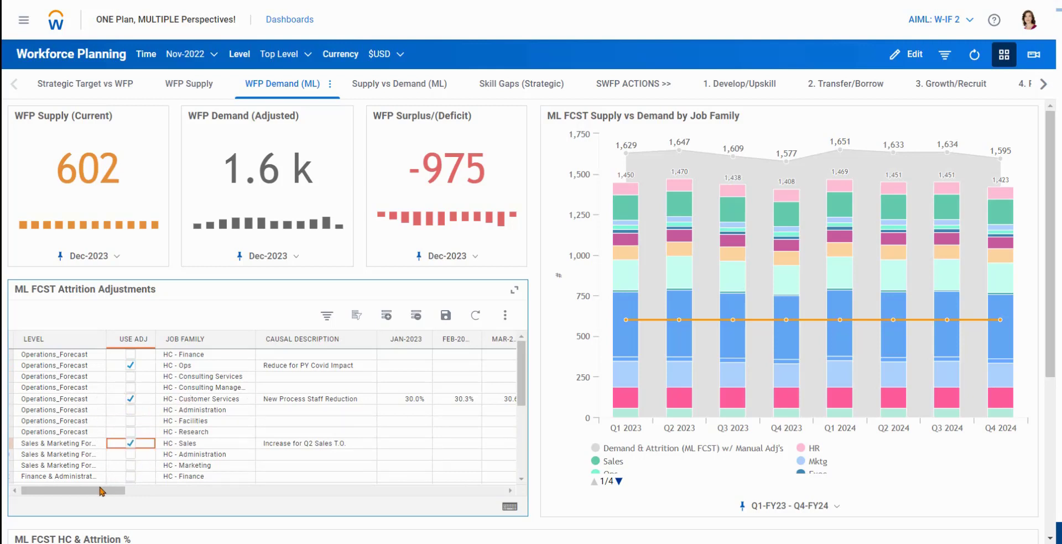
mouse_move(101, 491)
left_mouse_down()
mouse_move(237, 500)
mouse_move(88, 498)
left_mouse_up()
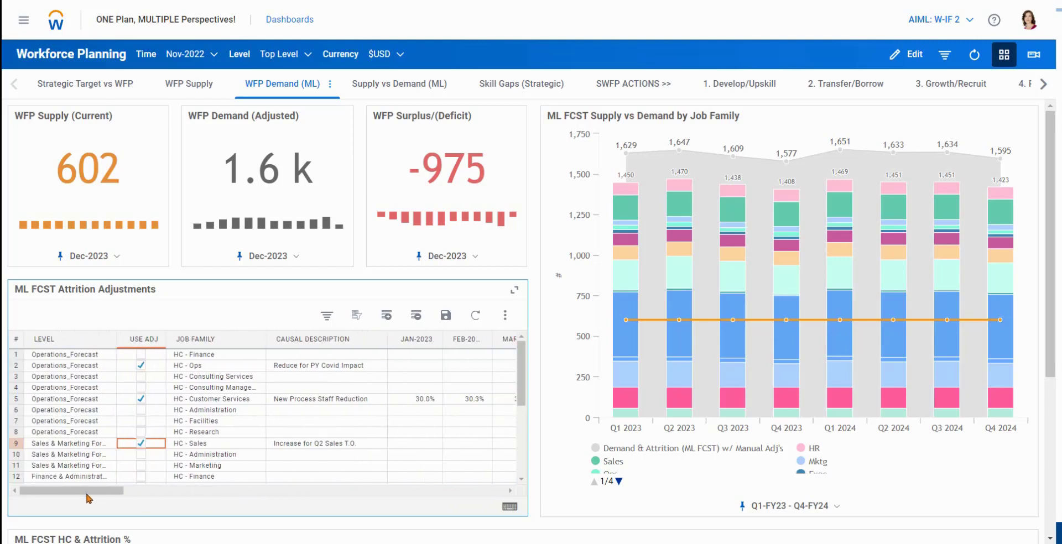
left_click(446, 317)
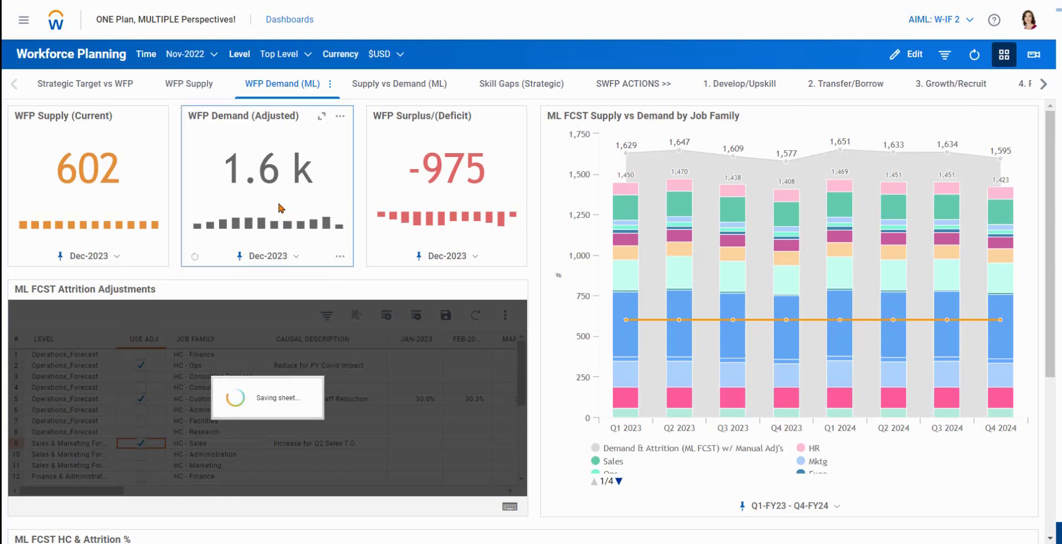
mouse_move(277, 177)
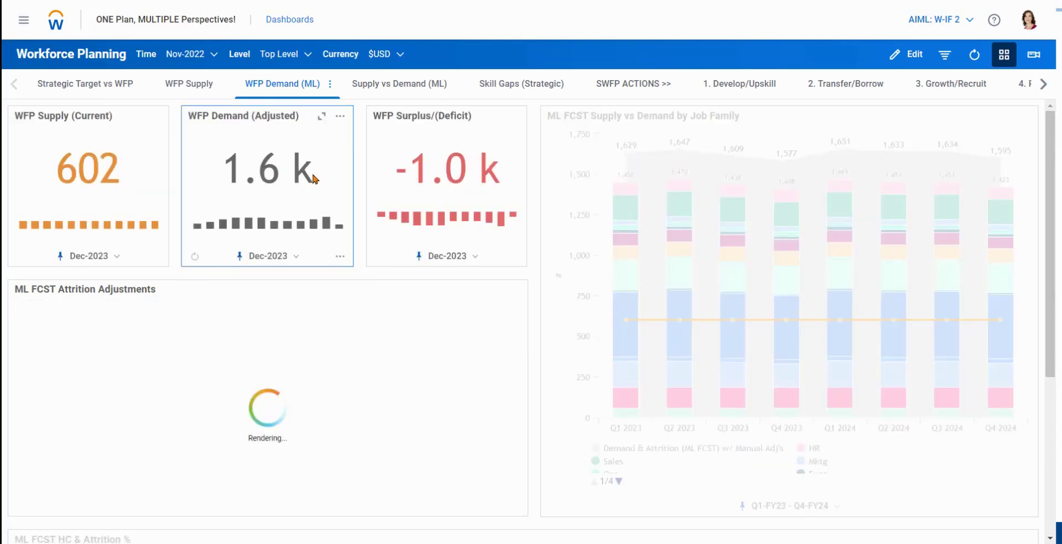
mouse_move(422, 178)
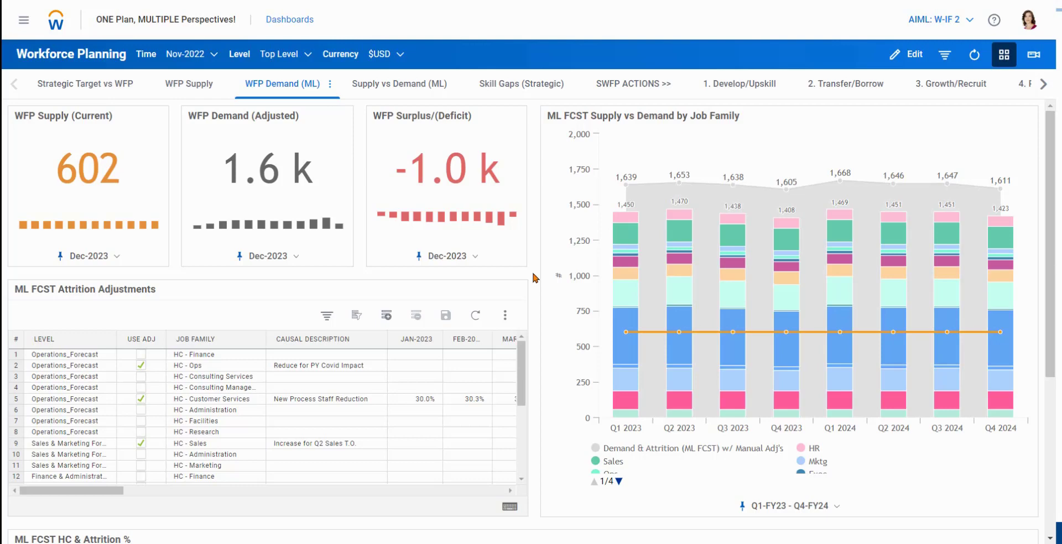
Create a new version named AIML: W-IF 2A, copied from AIML: W-IF 2
left_click(968, 23)
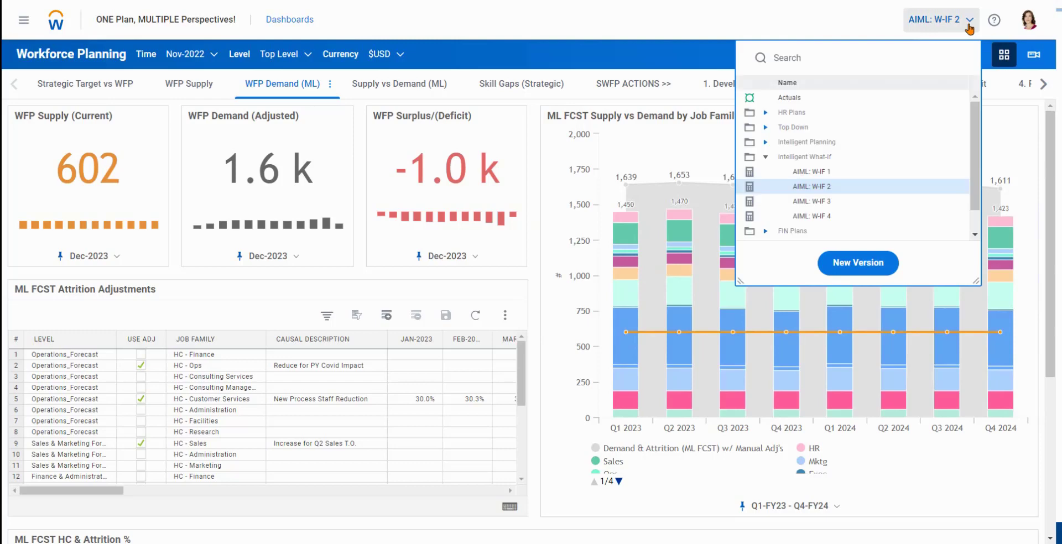
left_click(870, 269)
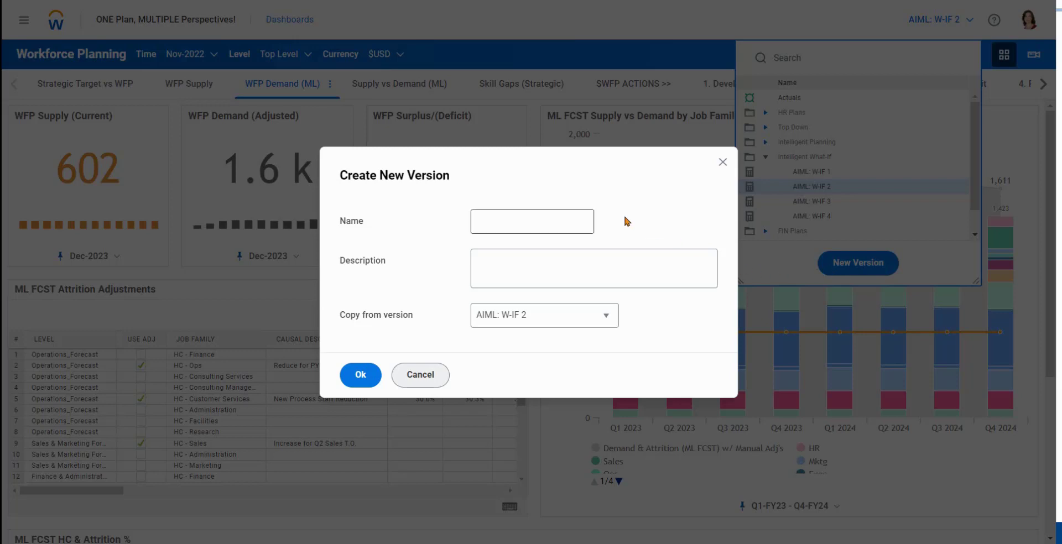
left_click(527, 220)
type("AIML")
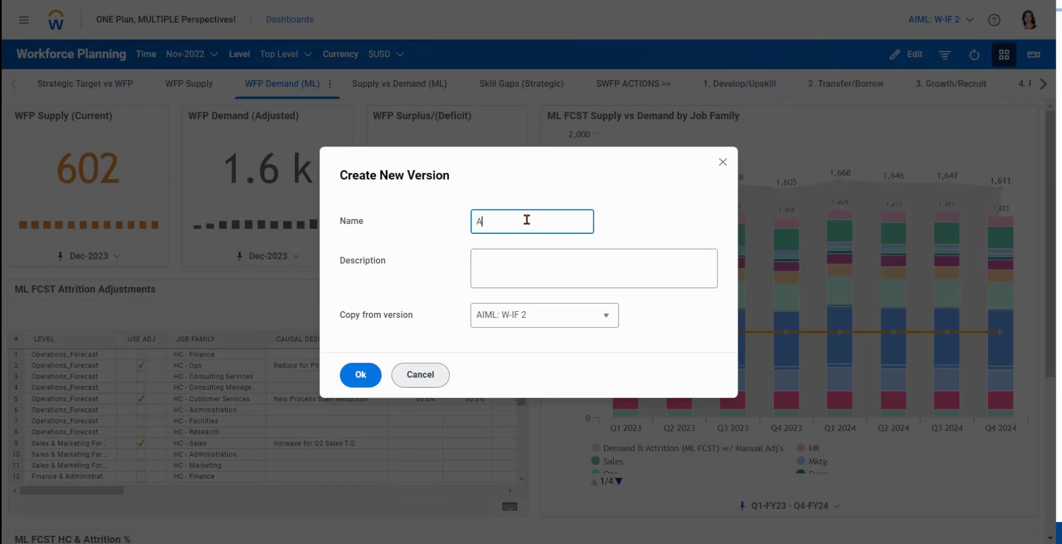
type(": W-IF 2A")
left_click(365, 382)
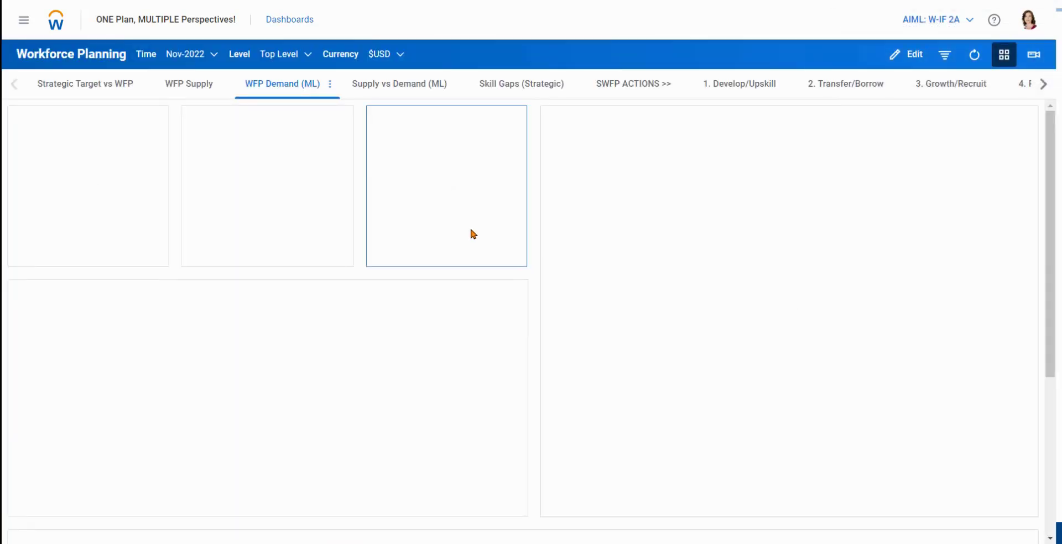
mouse_move(459, 177)
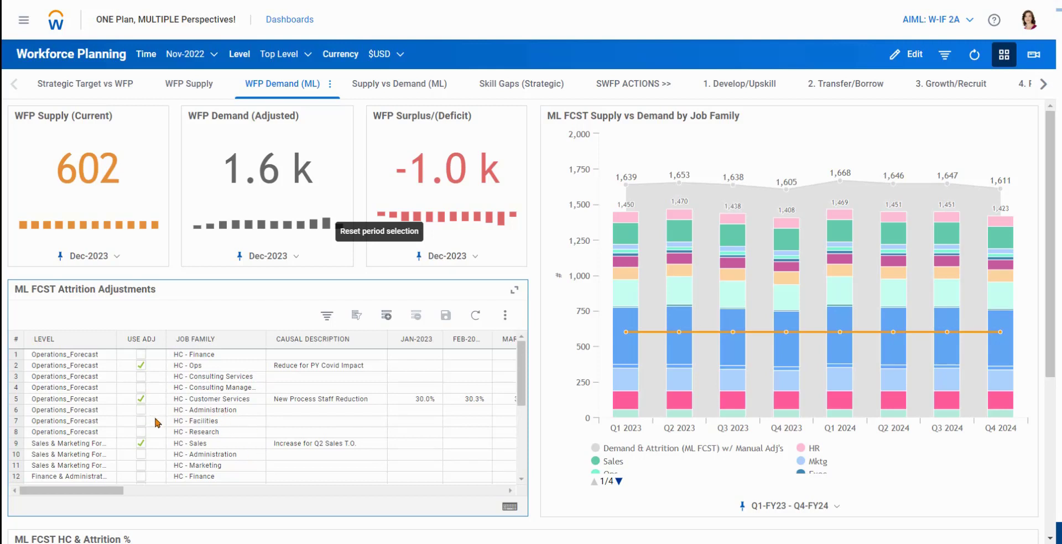
Enter "Adjust Attrition" as the causal description for the HC - Facilities row in ML FCST Attrition Adjustments
left_click(291, 421)
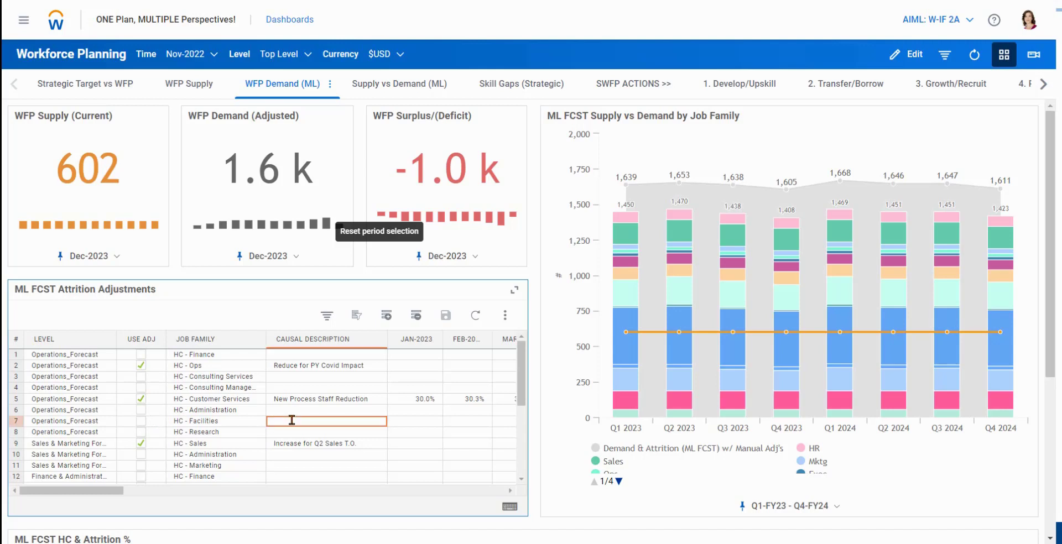
type("Adjust")
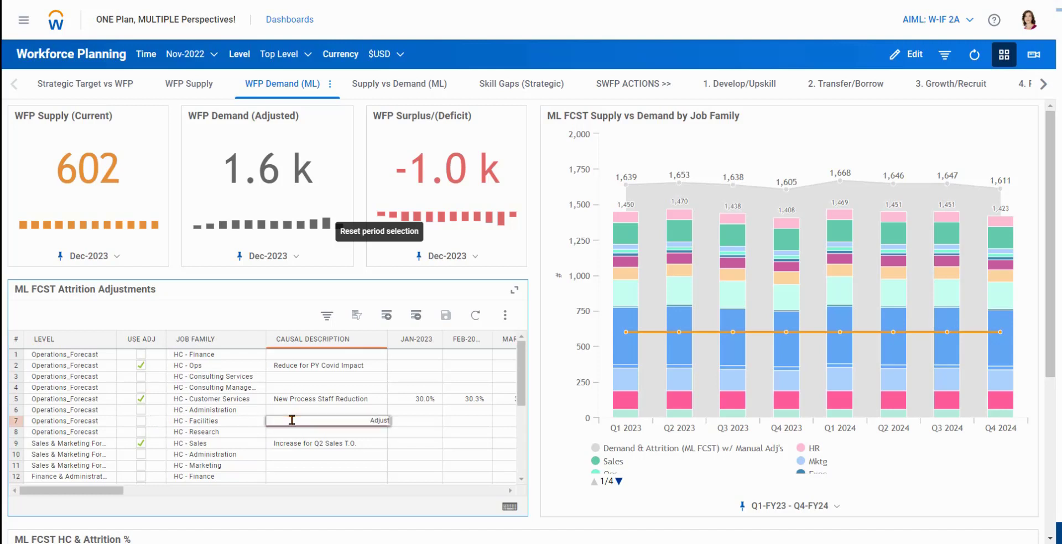
type(" Attrition")
Set the FY2023 attrition adjustment for the HC - Facilities row to 50%
key("Tab")
key("Tab")
key("Tab")
key("Tab")
key("Tab")
key("Tab")
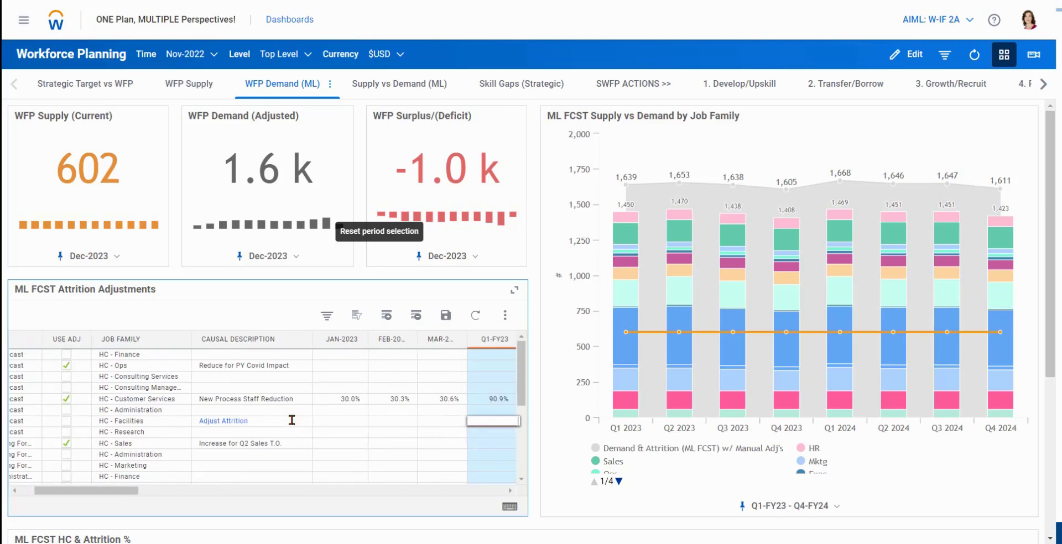
key("Tab")
key("Tab")
key("Tab")
key("Tab")
key("Tab")
key("Tab")
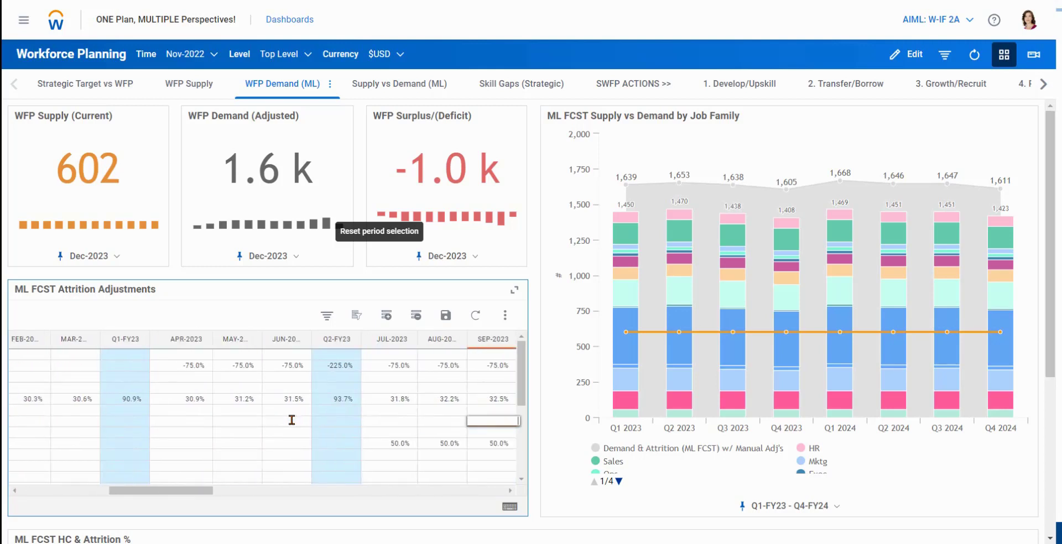
key("Tab")
key("Tab")
key("Tab")
key("Tab")
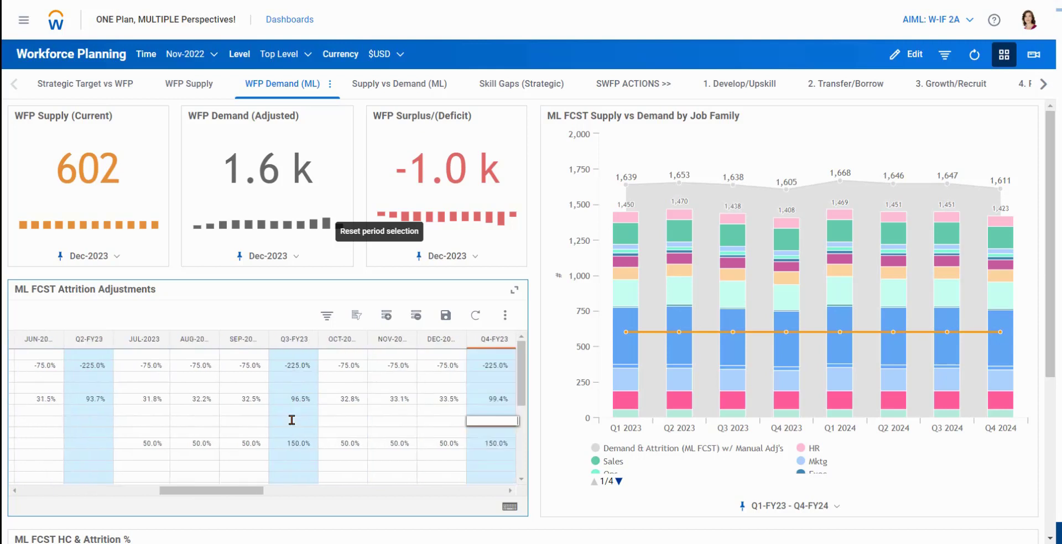
key("Tab")
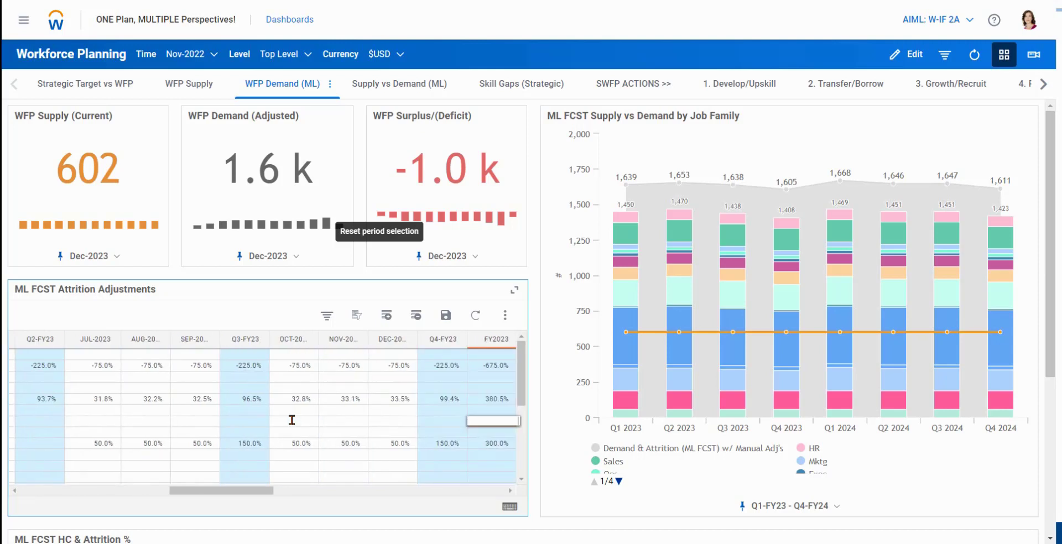
type("50")
key("Return")
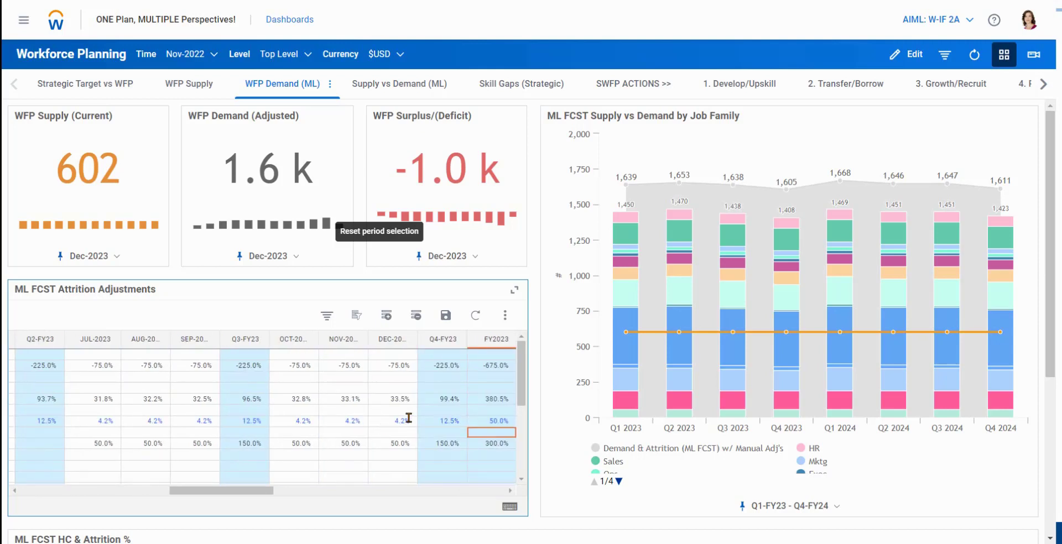
Enable Use Adj for the HC - Facilities row and save the attrition adjustments
left_click_drag(204, 492, 36, 496)
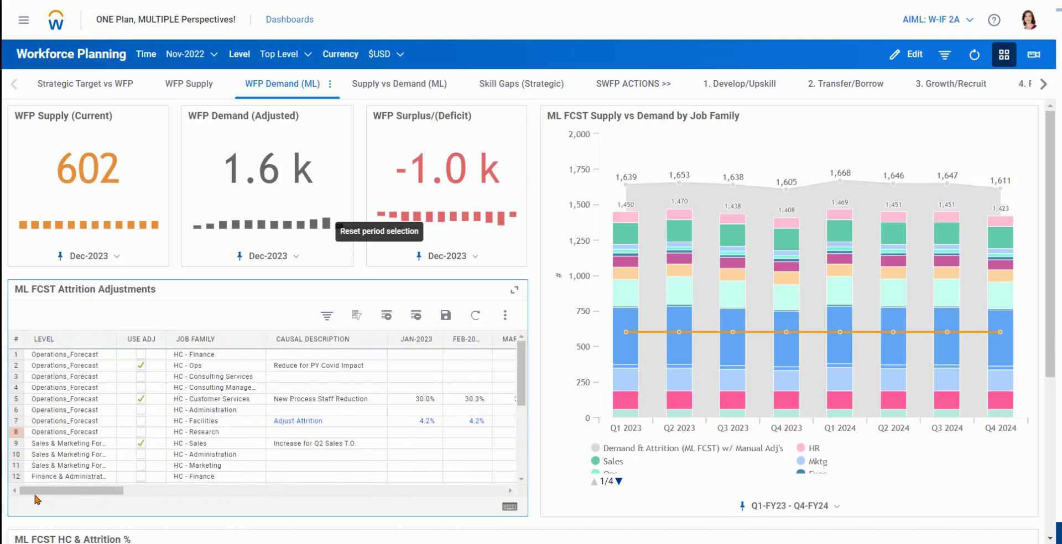
left_click(142, 422)
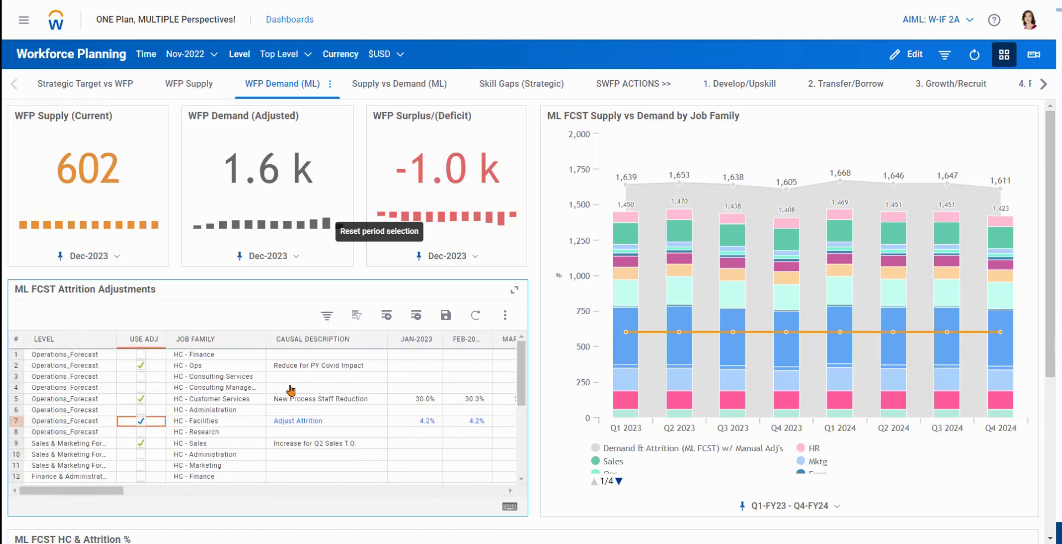
left_click(445, 317)
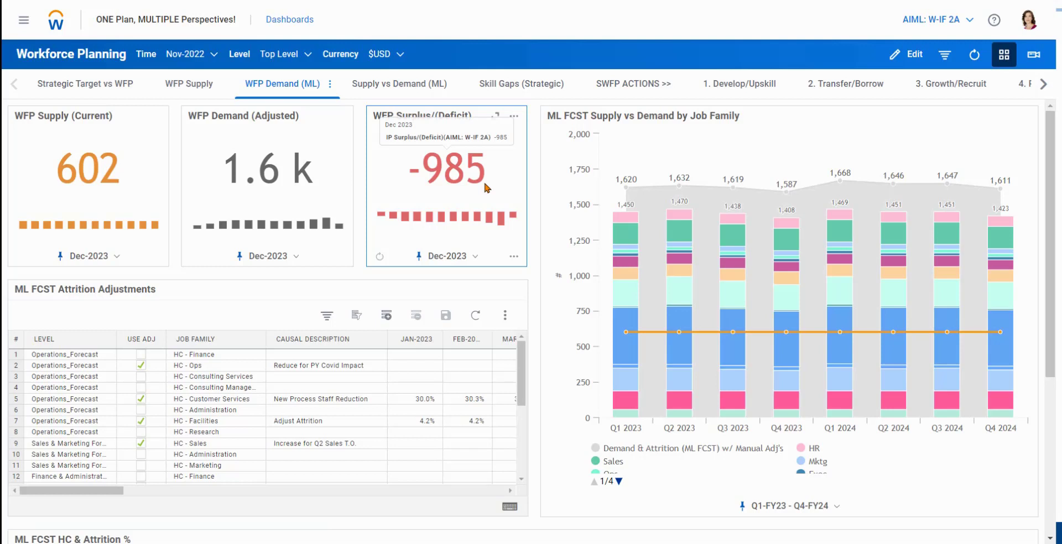
Check the WFP Surplus/(Deficit) tile, view the Intelligent What-If versions in the version list and close the list
left_click(485, 183)
left_click(970, 21)
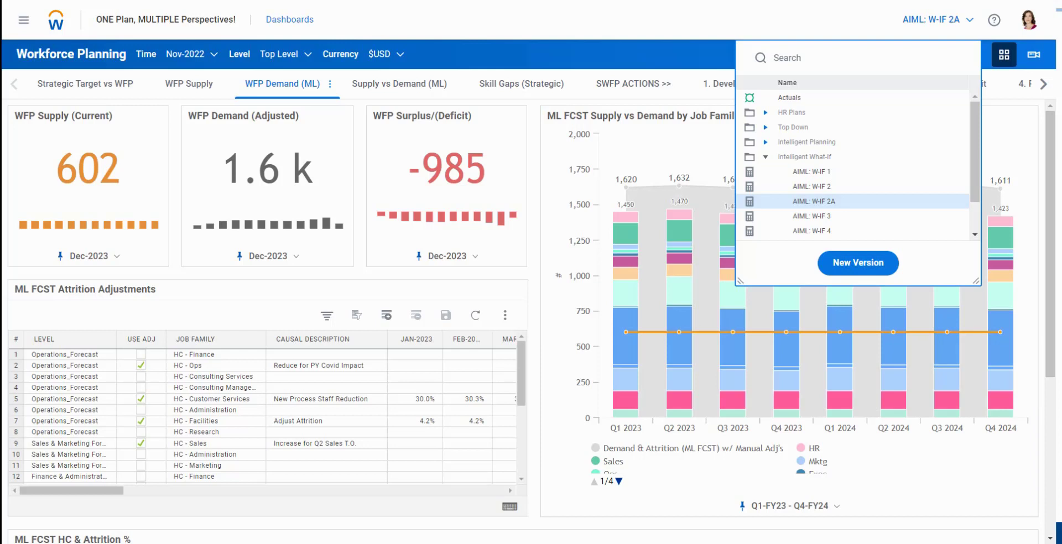
left_click(1038, 116)
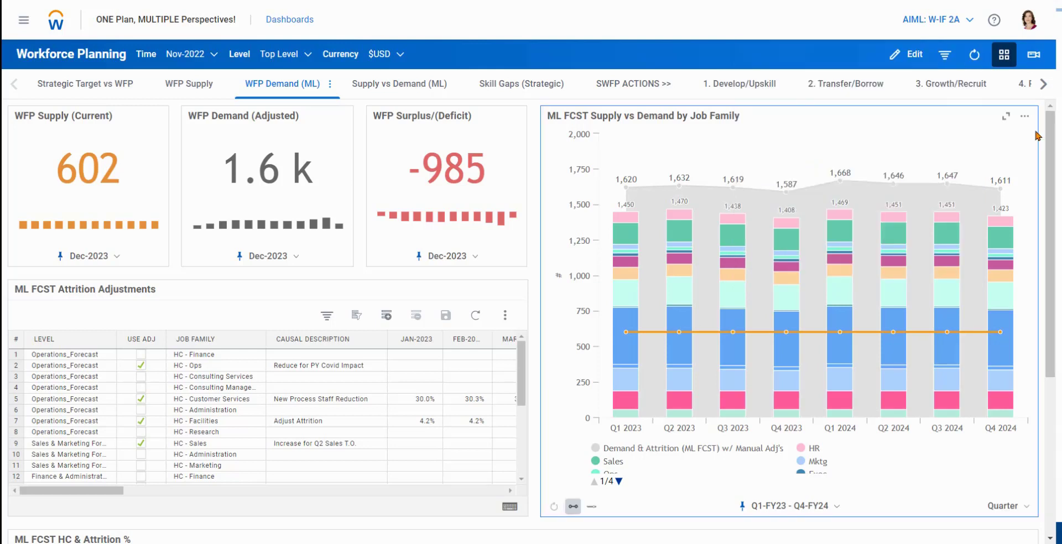
Show the Supply vs Demand (ML) dashboard and drill the Sales bar of Strategic WFP Gaps by Job Family down by Job_Profile
left_click(418, 86)
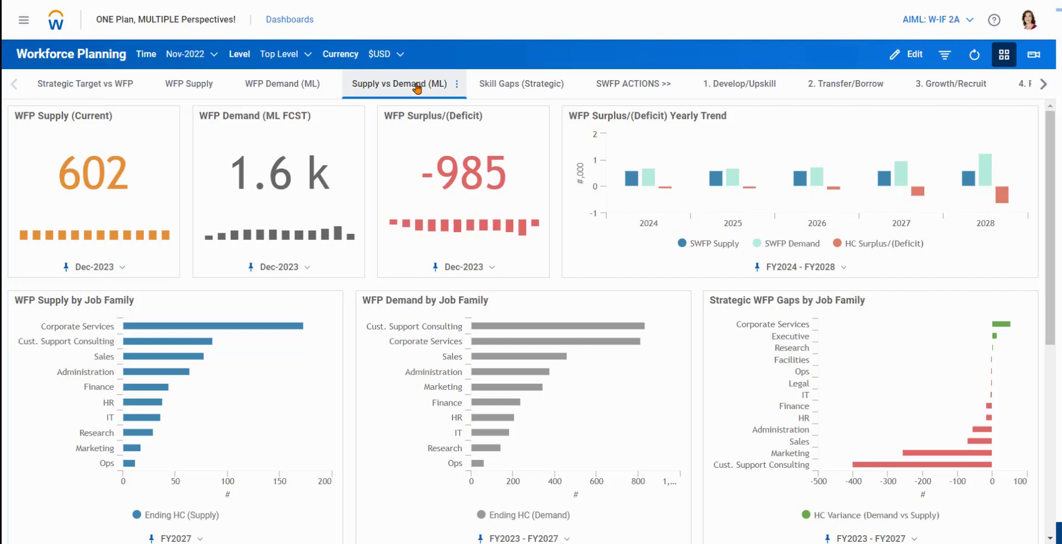
mouse_move(320, 120)
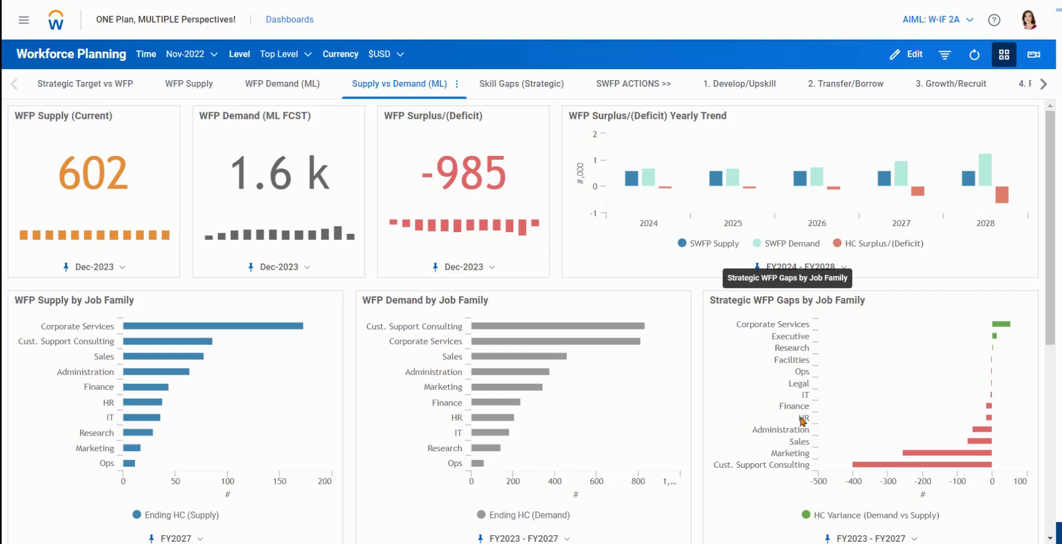
left_click(974, 445)
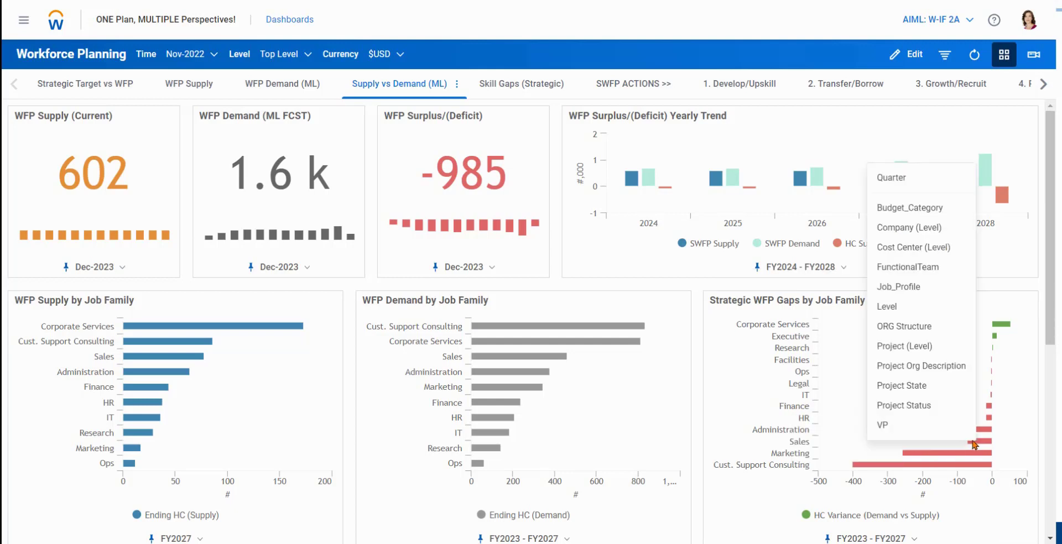
left_click(947, 295)
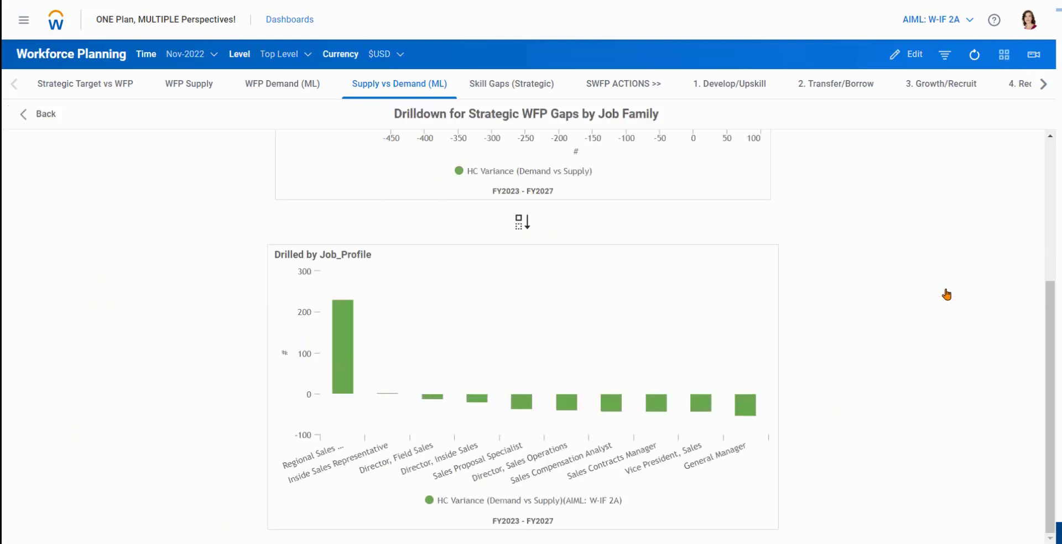
mouse_move(348, 326)
left_click_drag(365, 380, 780, 425)
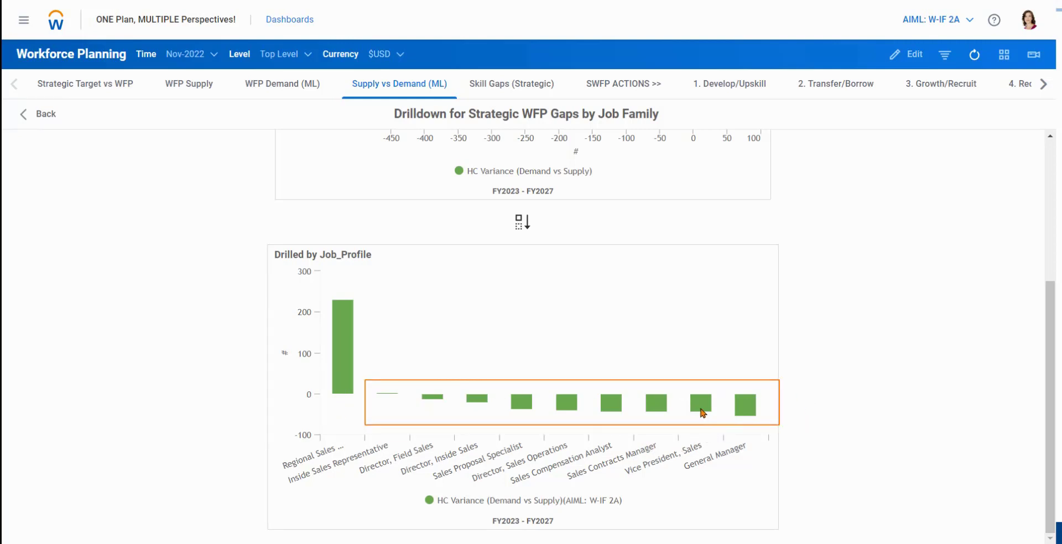
key("ctrl")
key("ctrl")
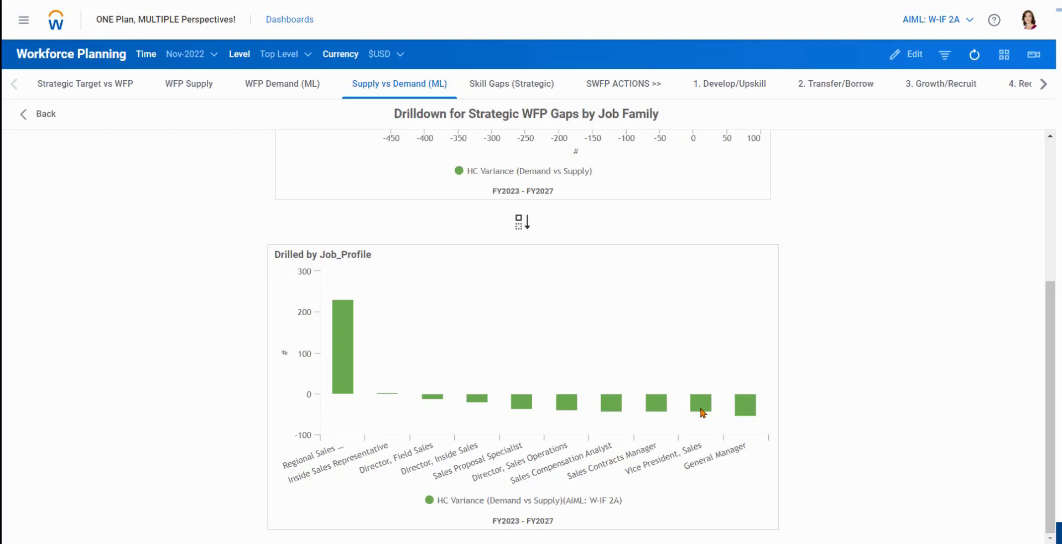
left_click(701, 412)
Leave the drilldown and show the Skill Gaps (Strategic) dashboard
left_click(42, 114)
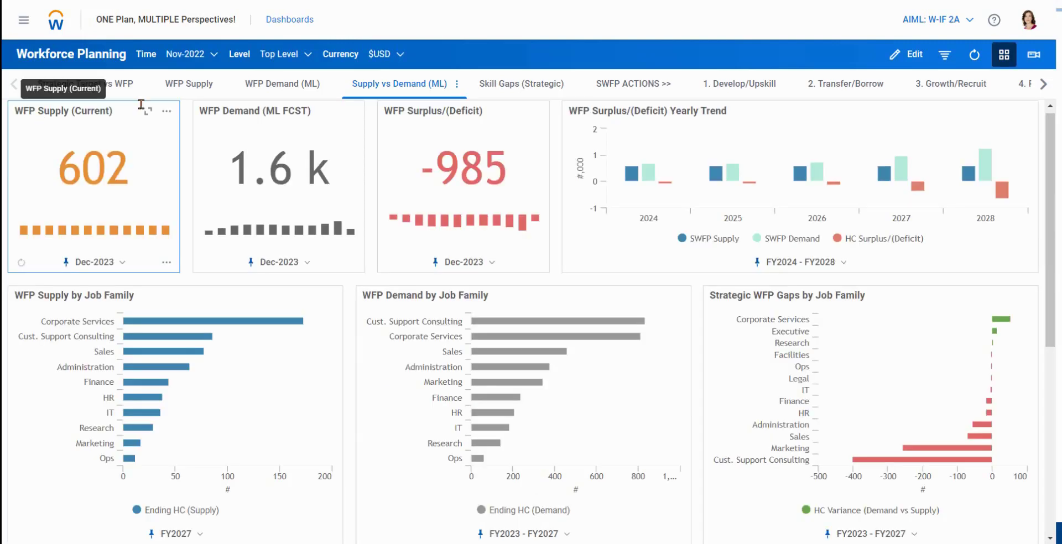
left_click(503, 89)
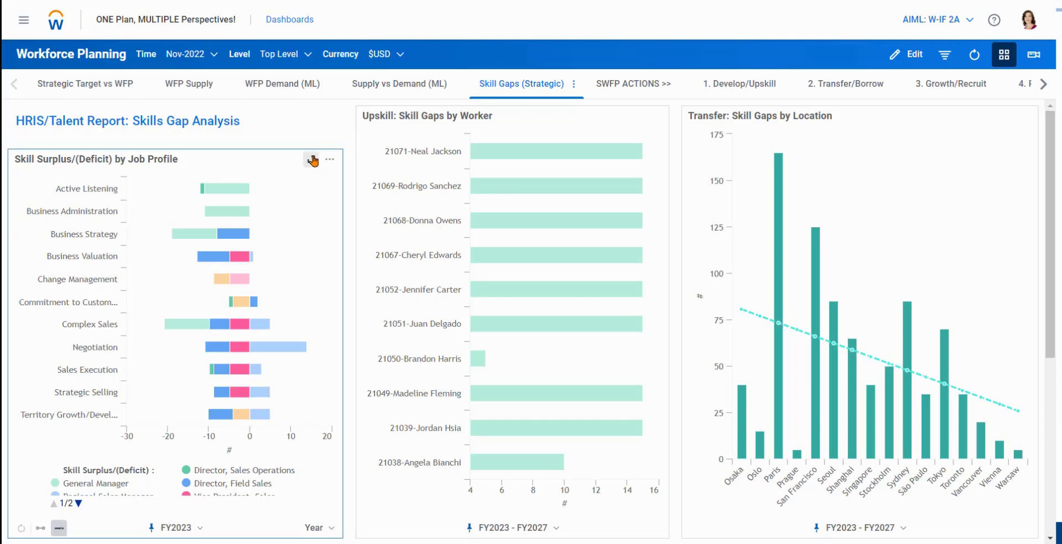
Enlarge the Skill Surplus/(Deficit) by Job Profile chart, examine its surplus and deficit bars, and restore the dashboard layout
left_click(312, 160)
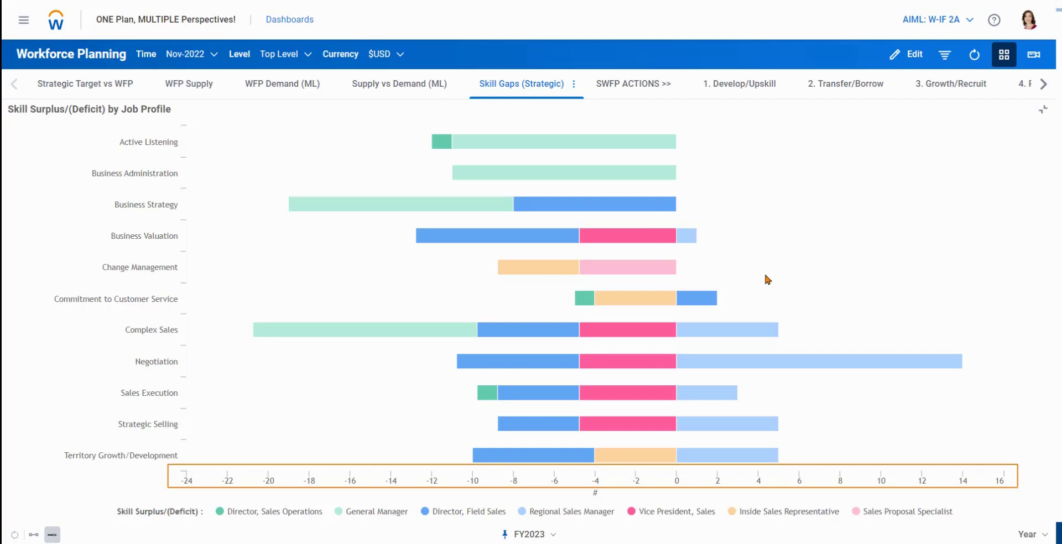
left_click_drag(671, 216, 889, 244)
left_click_drag(973, 463, 975, 478)
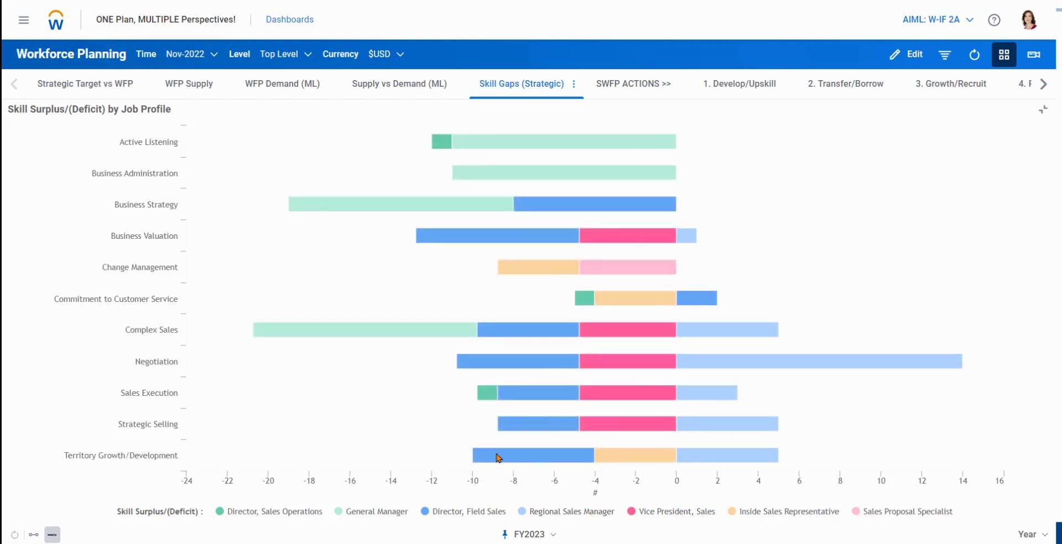
left_click_drag(111, 346, 836, 376)
left_click_drag(927, 379, 975, 378)
left_click(1043, 110)
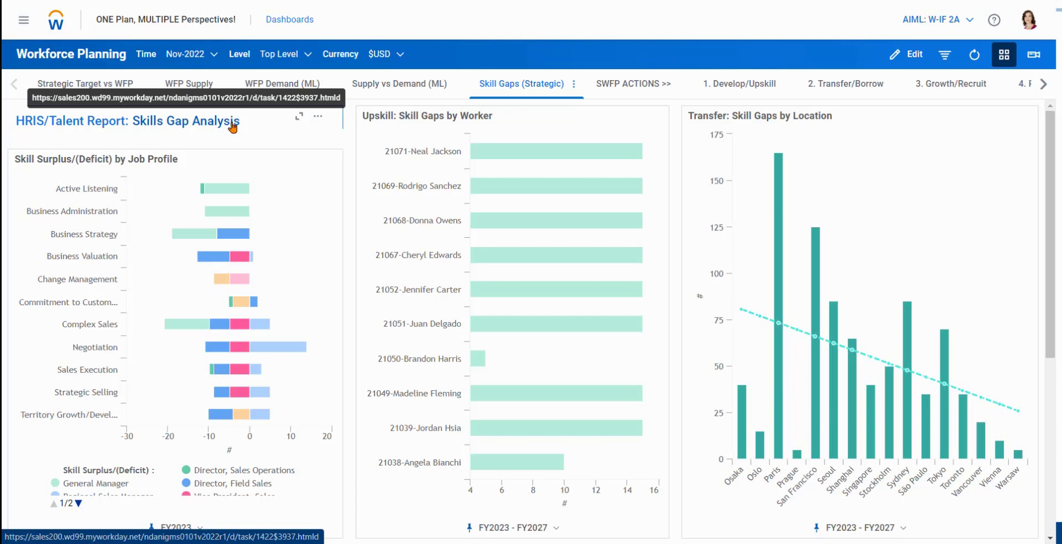
Open the HRIS Skills Gap Analysis report and magnify the Sales & Marketing section of its chart
left_click(232, 126)
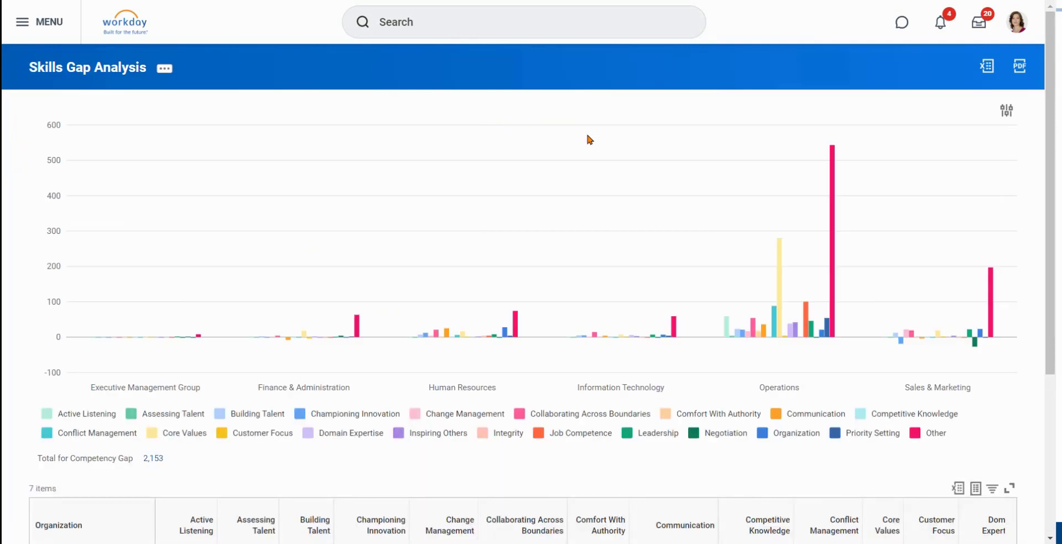
left_click(999, 138)
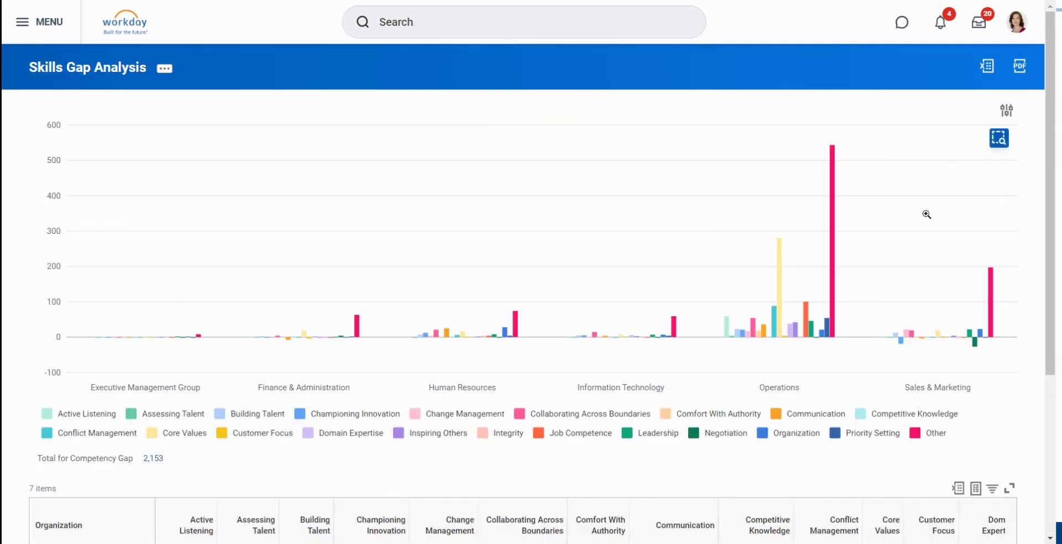
left_click_drag(859, 196, 1004, 390)
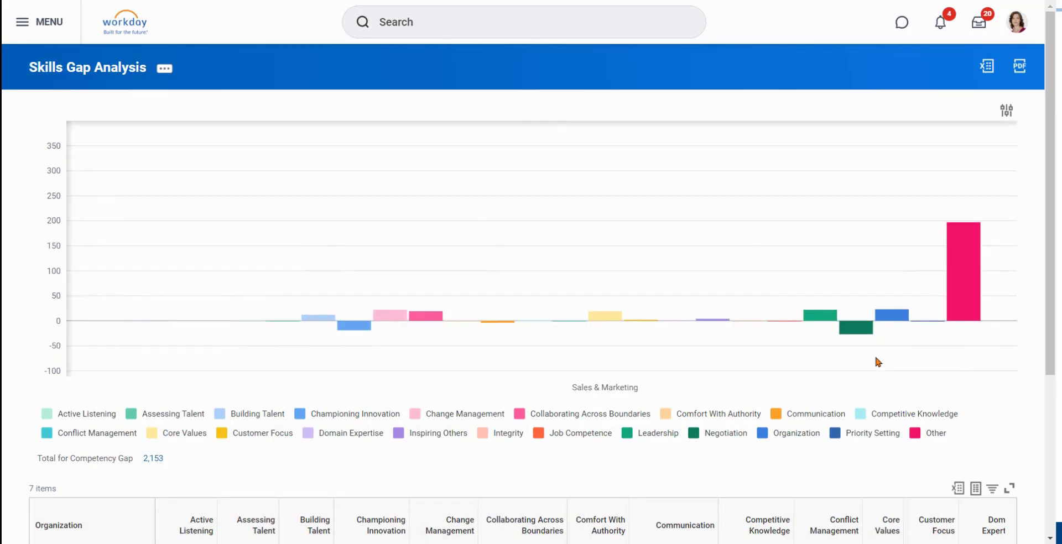
Break the Sales & Marketing Negotiation gap down by Worker and select the dark green worker segment
left_click(856, 330)
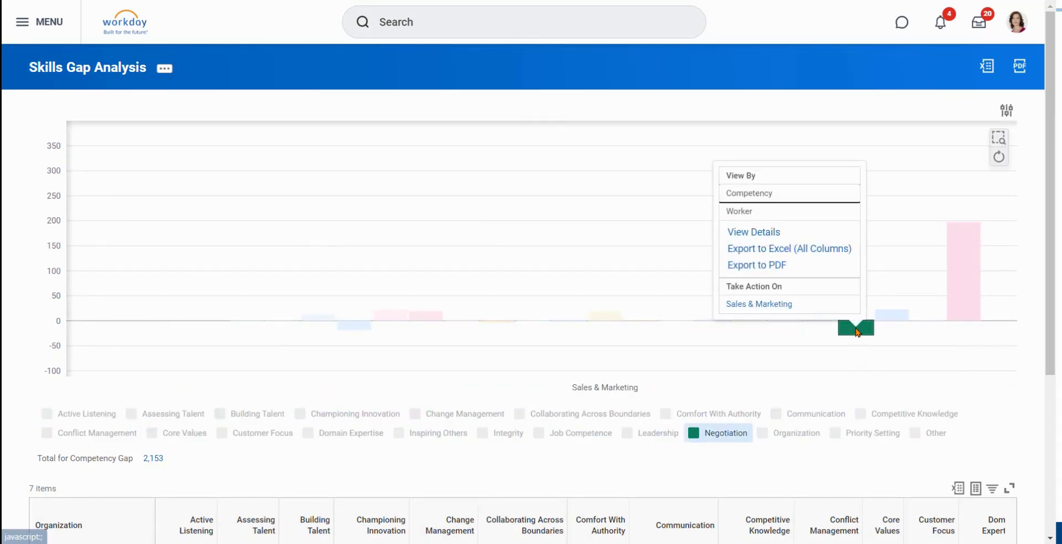
left_click(743, 214)
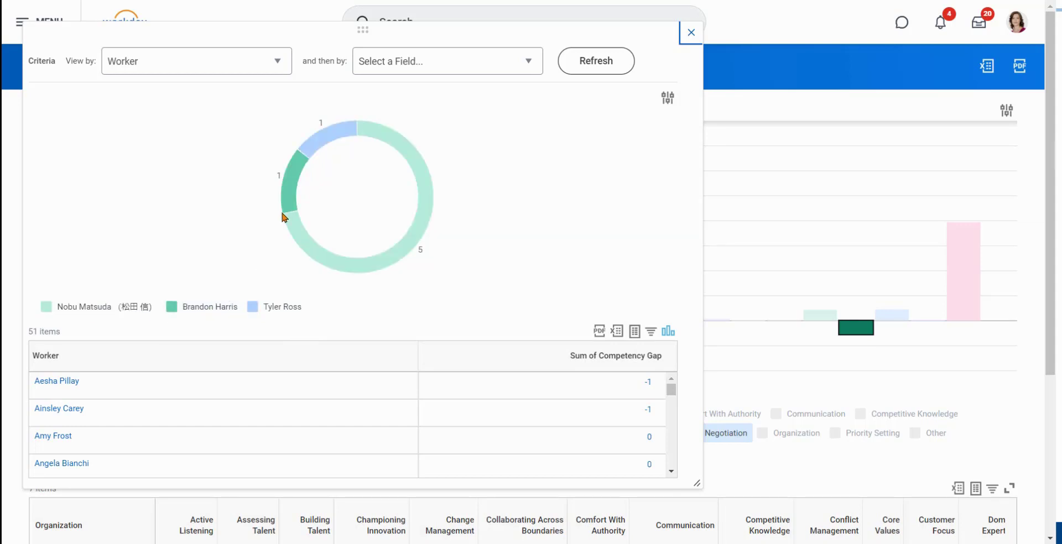
mouse_move(293, 205)
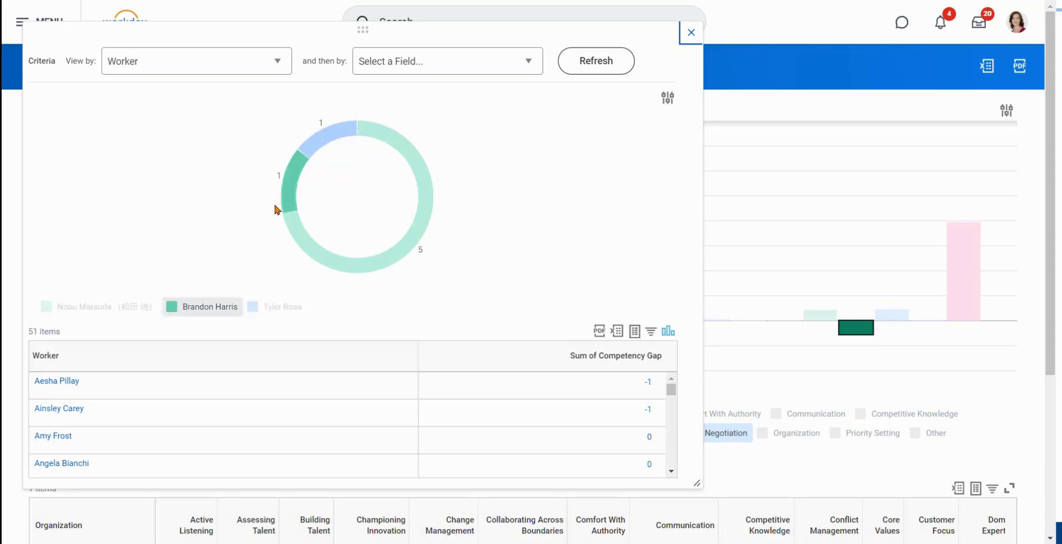
left_click(292, 206)
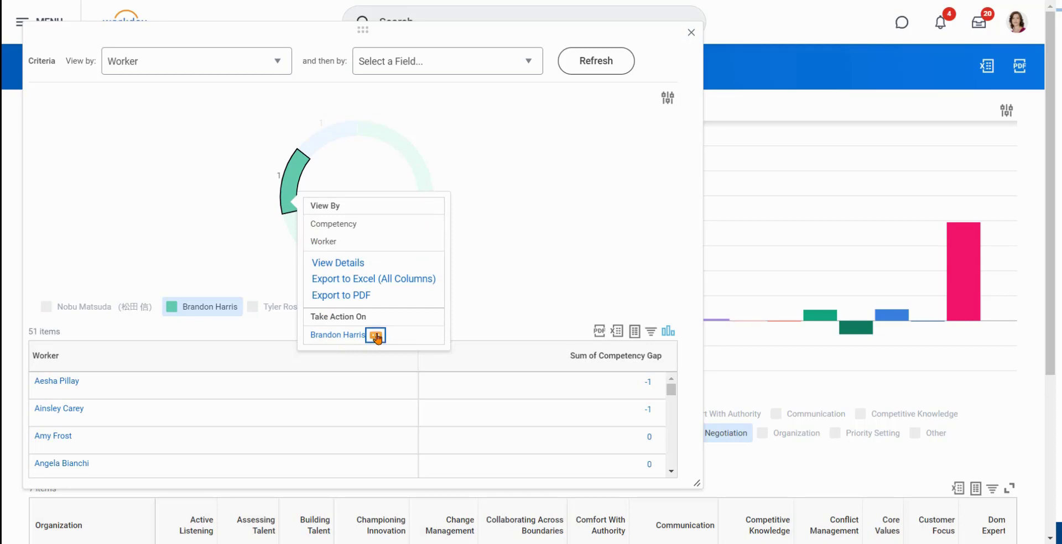
Open the selected worker's profile preview, enlarge it clear of the submenu, and review the Job and Talent details
left_click(377, 336)
mouse_move(442, 220)
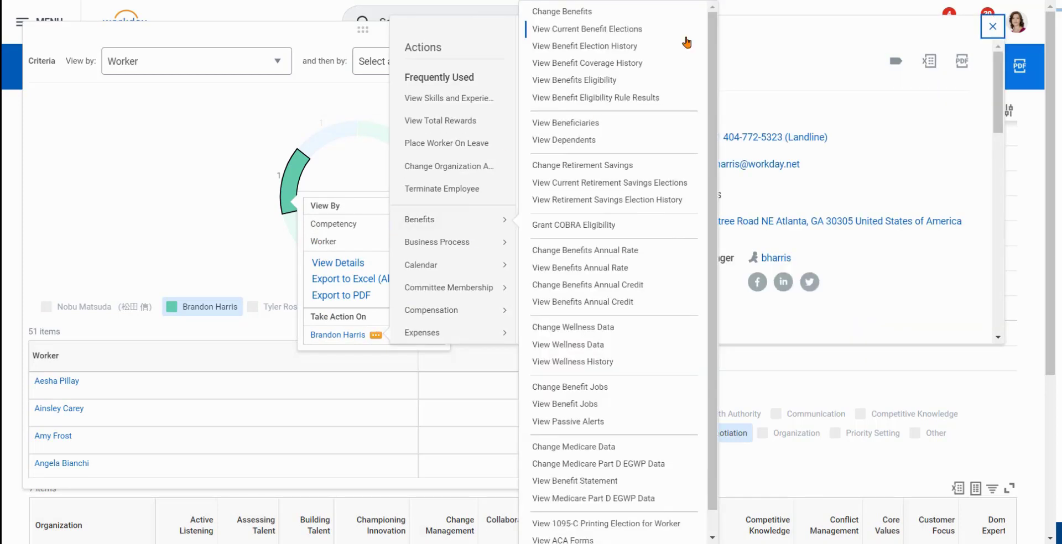
left_click_drag(696, 29, 596, 34)
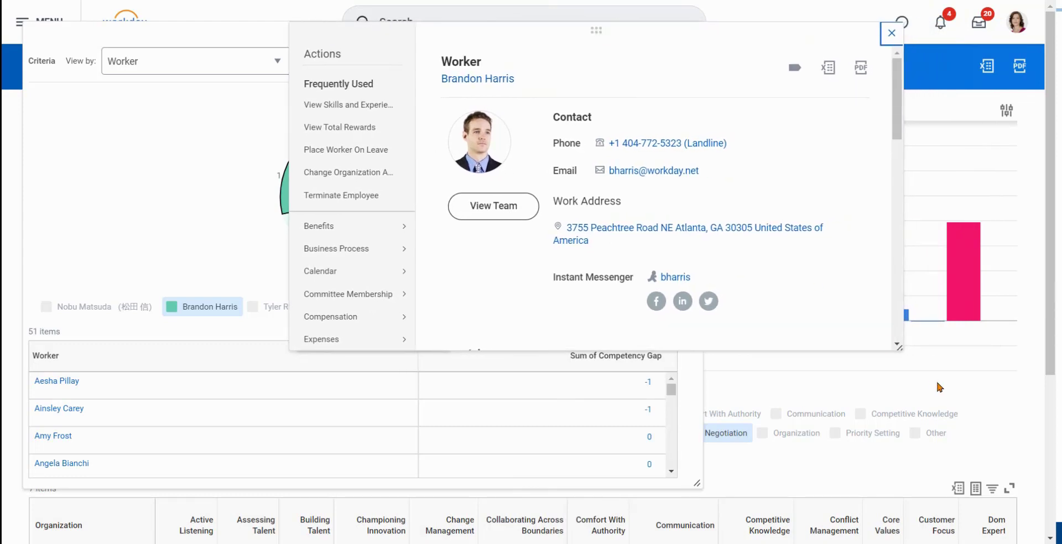
left_click_drag(899, 348, 956, 488)
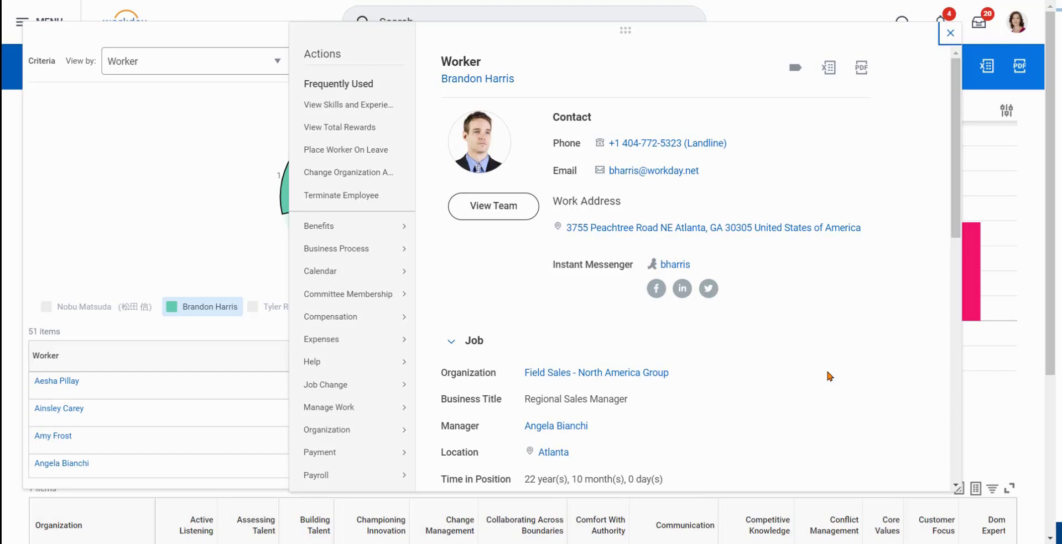
scroll(827, 376, "down", 3)
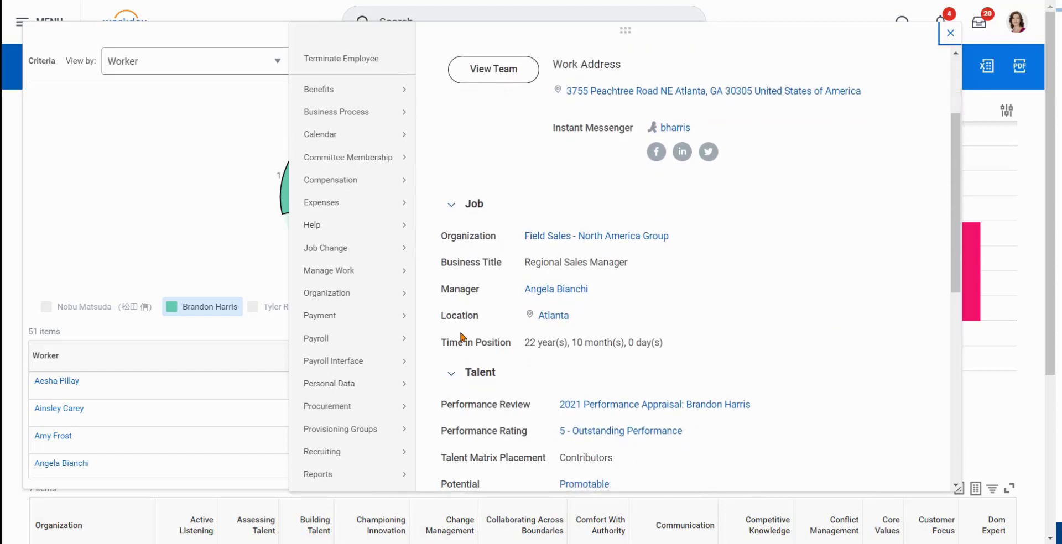
left_click(434, 252)
scroll(520, 418, "down", 3)
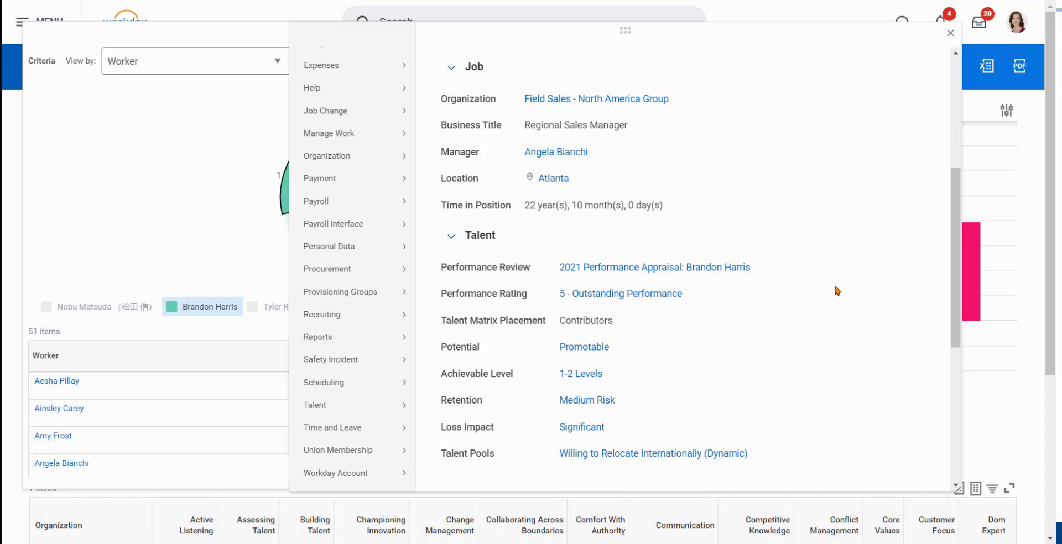
Close the worker preview and breakdown, return to the Skill Gaps (Strategic) dashboard, and examine Transfer: Skill Gaps by Location
left_click(950, 36)
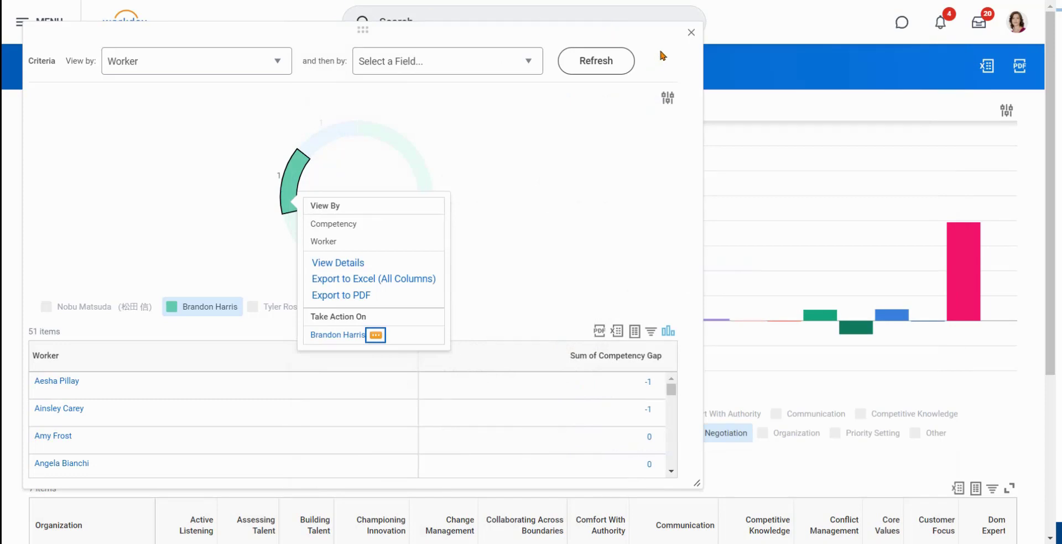
left_click(691, 33)
left_click(691, 32)
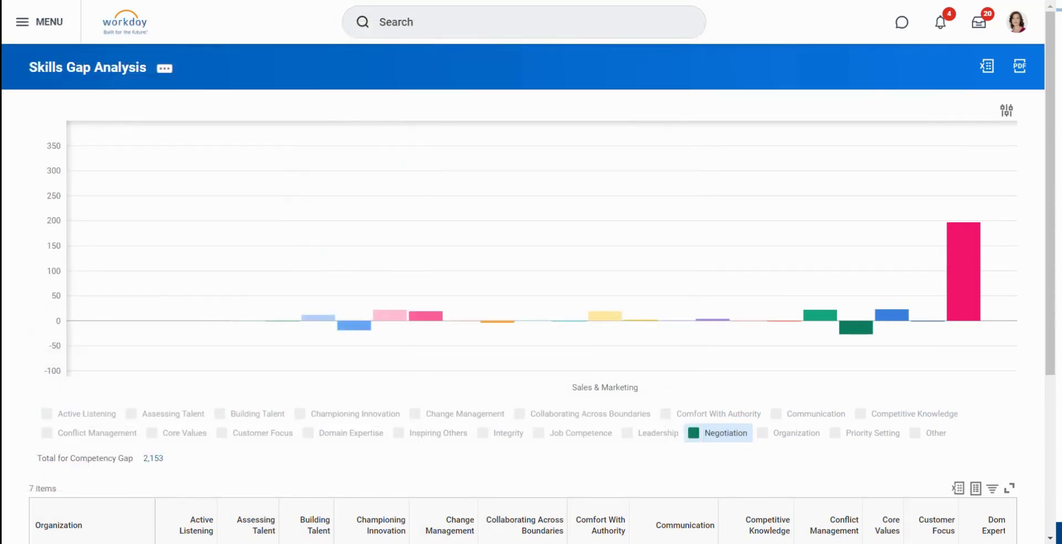
left_click(244, 1)
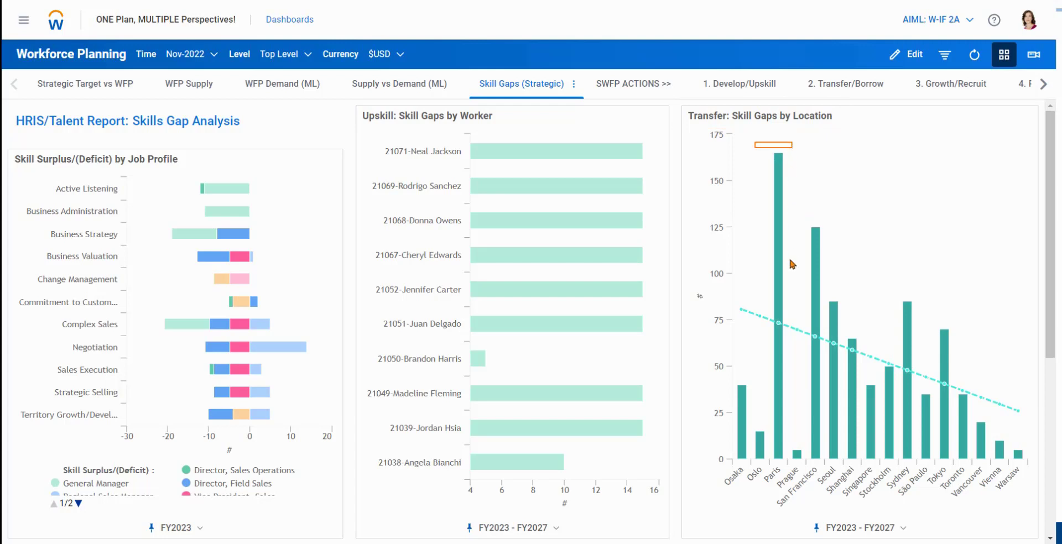
left_click_drag(784, 426, 794, 476)
left_click_drag(950, 384, 991, 471)
Show the 1. Develop/Upskill dashboard with Current Workers (Filled) filtered by the reviewed worker's first name
left_click(1044, 85)
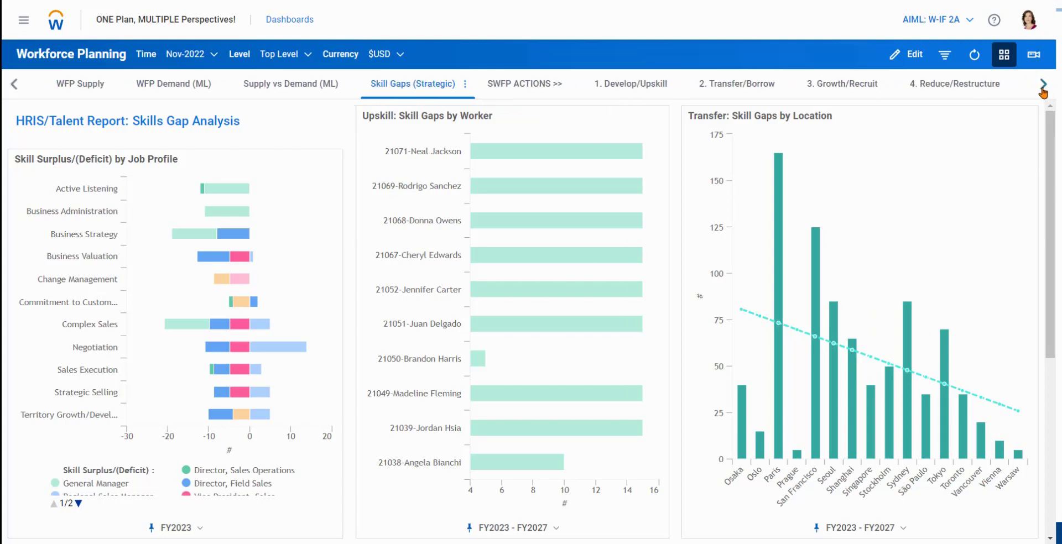
left_click(1043, 89)
left_click(1043, 89)
left_click(1043, 89)
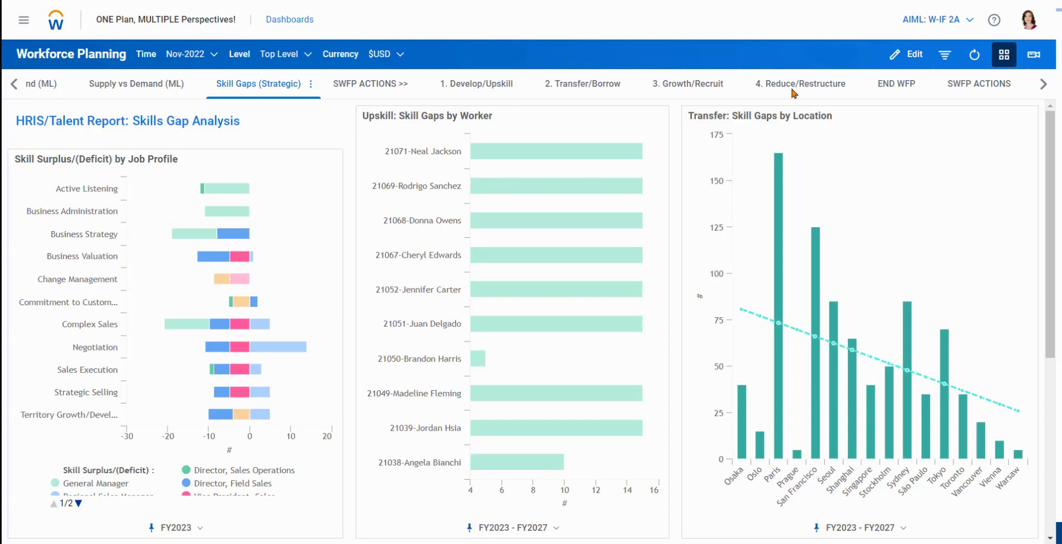
left_click(466, 89)
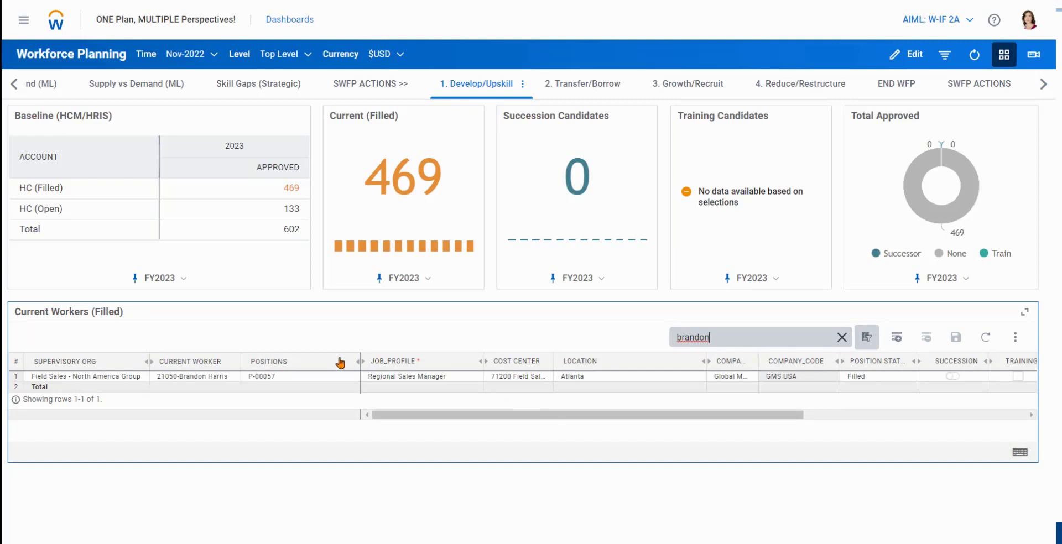
Enable Succession for the Regional Sales Manager in Atlanta and save the Current Workers (Filled) sheet
left_click(199, 378)
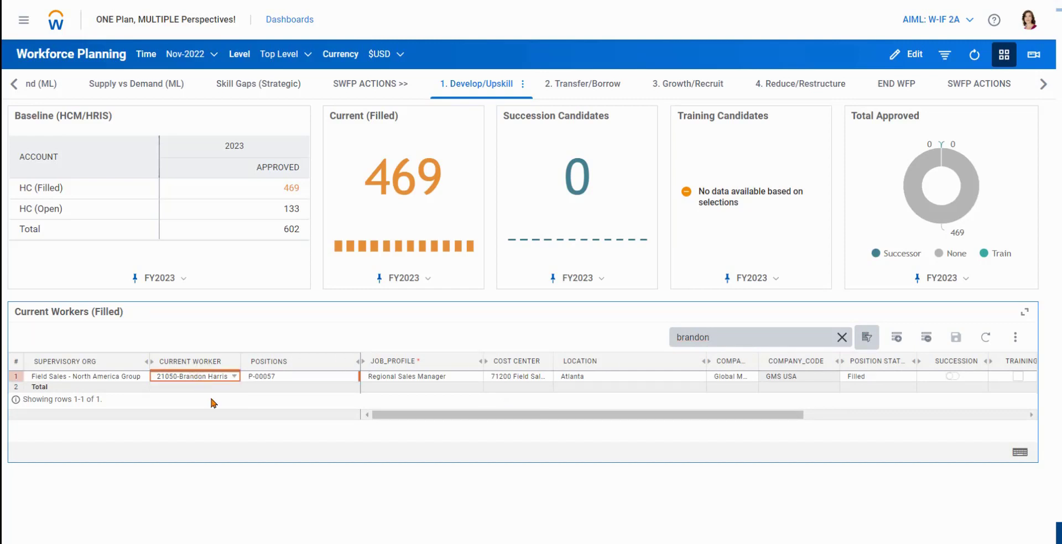
left_click(449, 377)
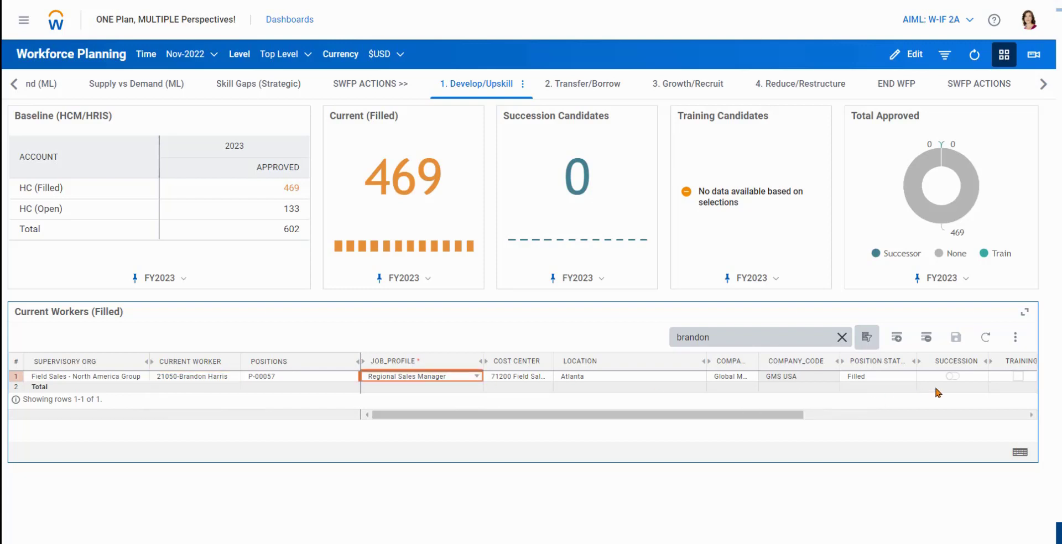
left_click(952, 376)
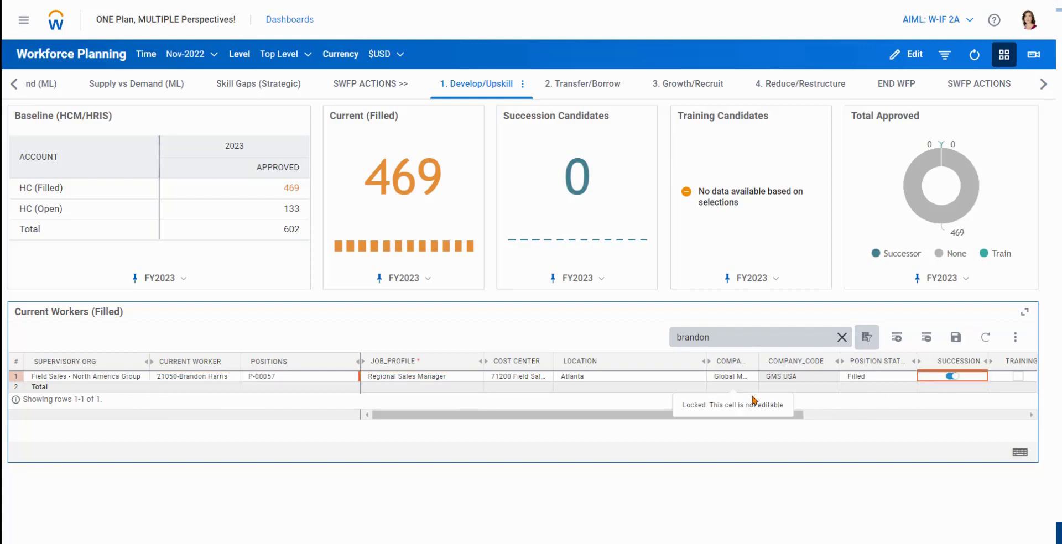
left_click_drag(602, 417, 737, 417)
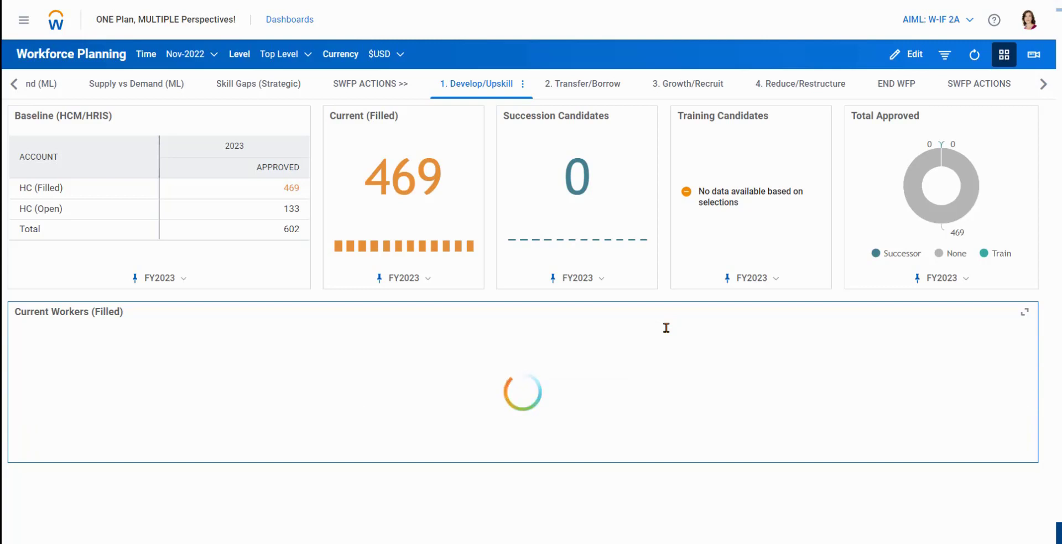
left_click(579, 224)
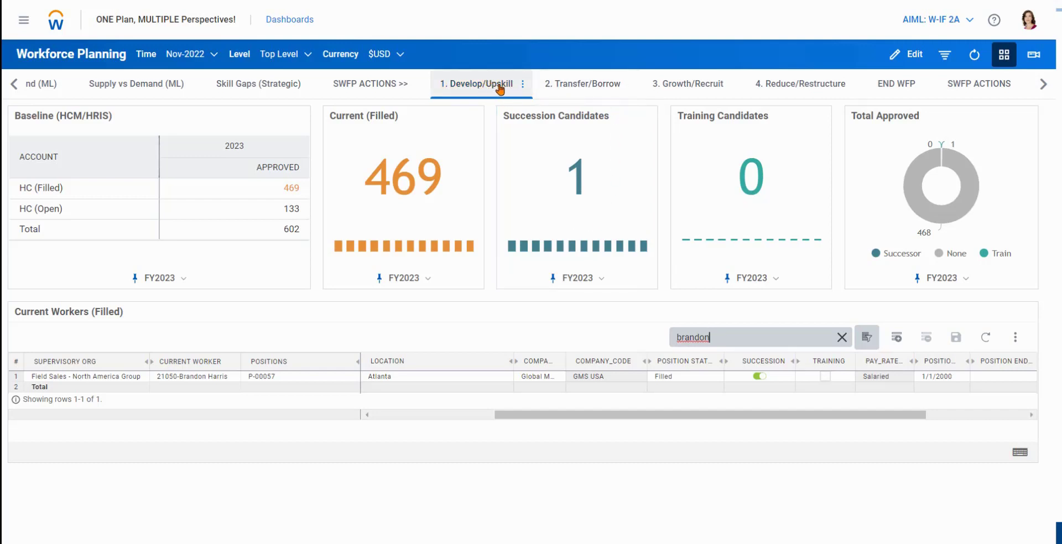
Show the 3. Growth/Recruit dashboard with New Positions filtered by "sales operations" and examine the planned positions' status, hiring reason and dates
left_click(708, 92)
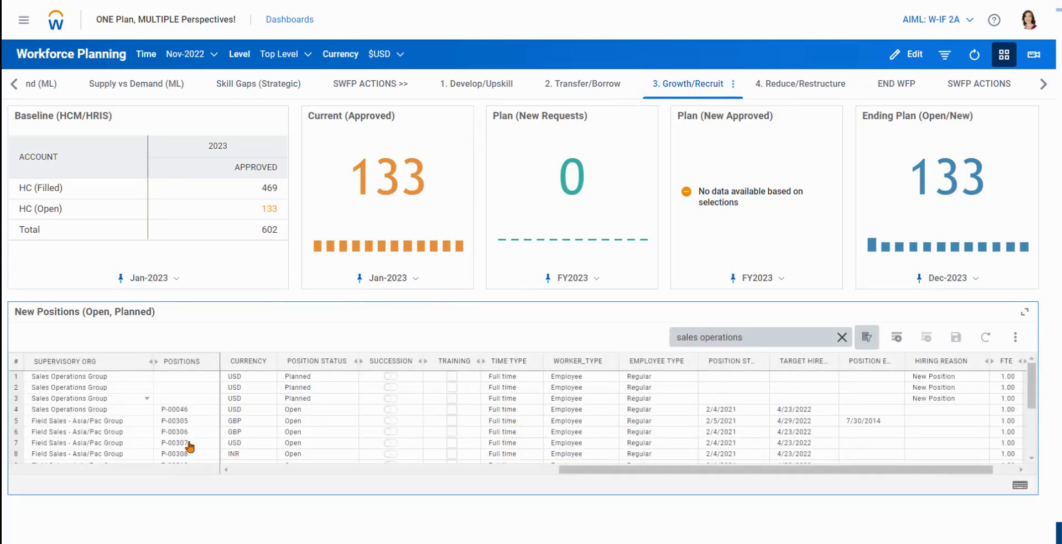
left_click(71, 377)
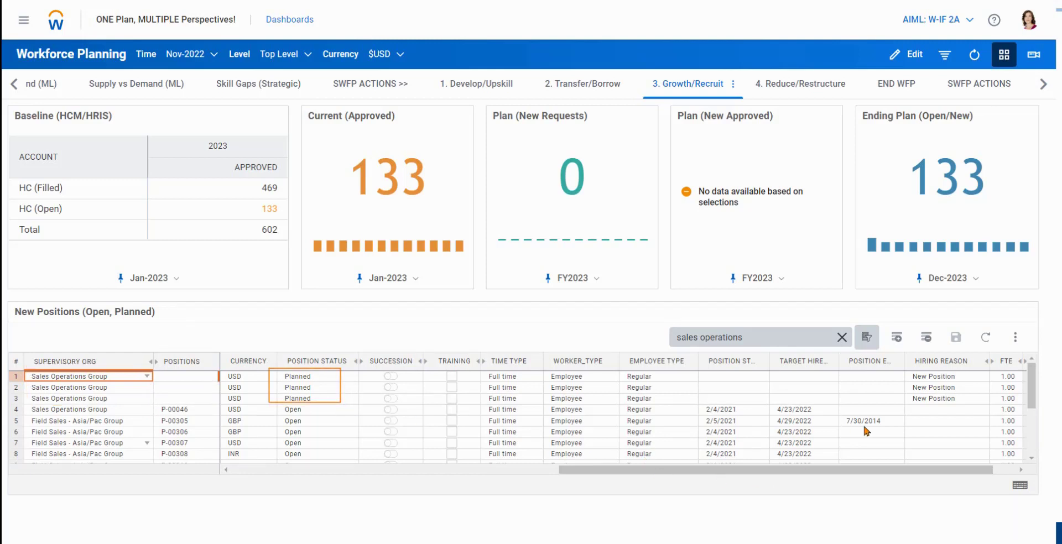
mouse_move(899, 367)
left_mouse_down()
mouse_move(982, 372)
mouse_move(982, 402)
left_mouse_up()
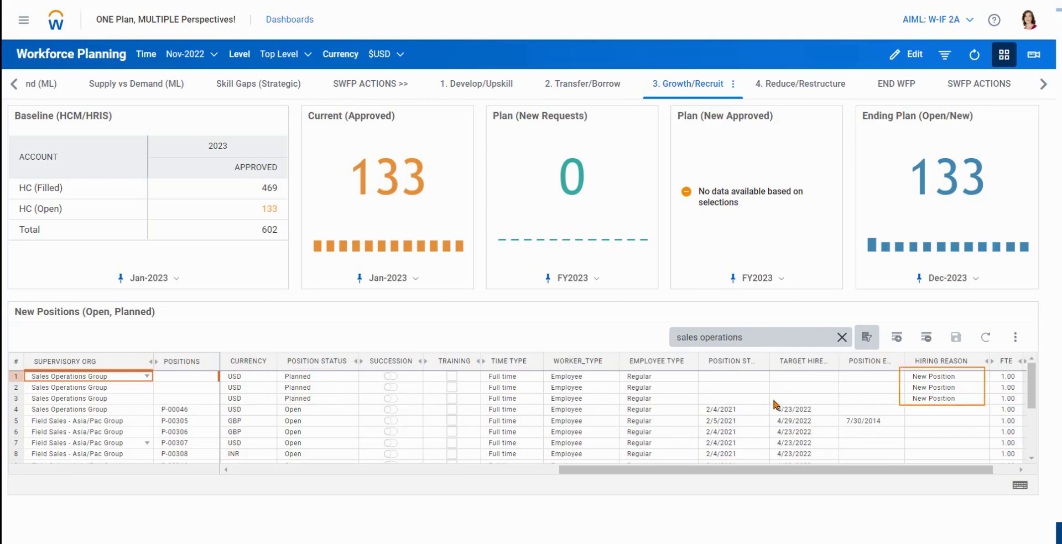
left_click_drag(702, 351, 833, 373)
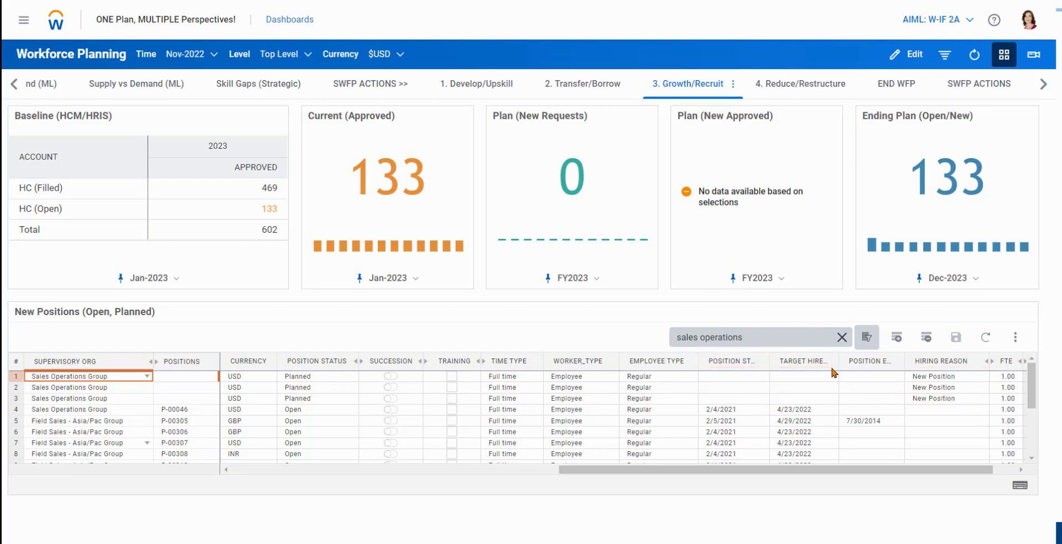
Set the first planned Sales Operations Group position's start date to 6/1/2023 and its target hire date to 9/1/2023
left_click(726, 378)
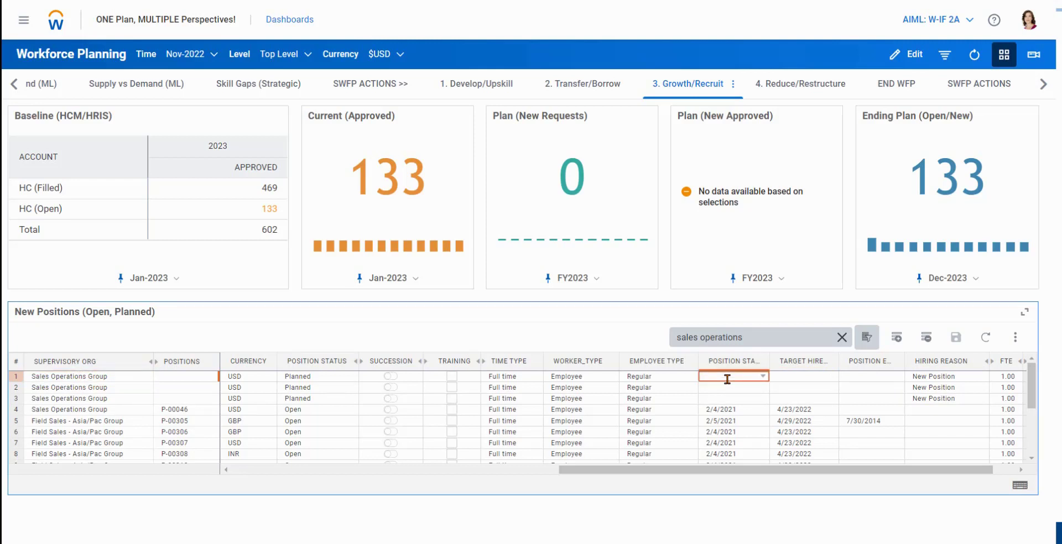
type("6/1/2023")
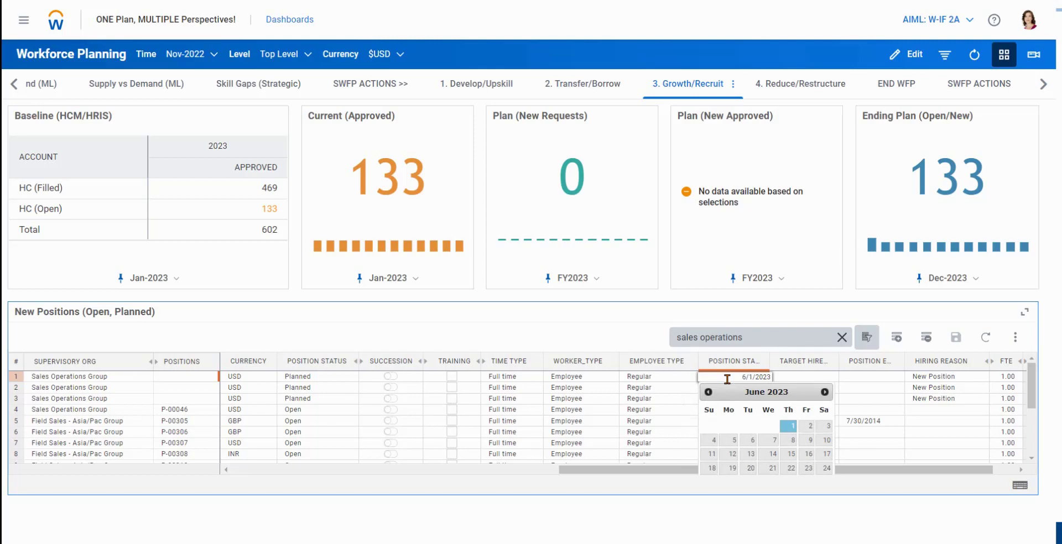
key("Tab")
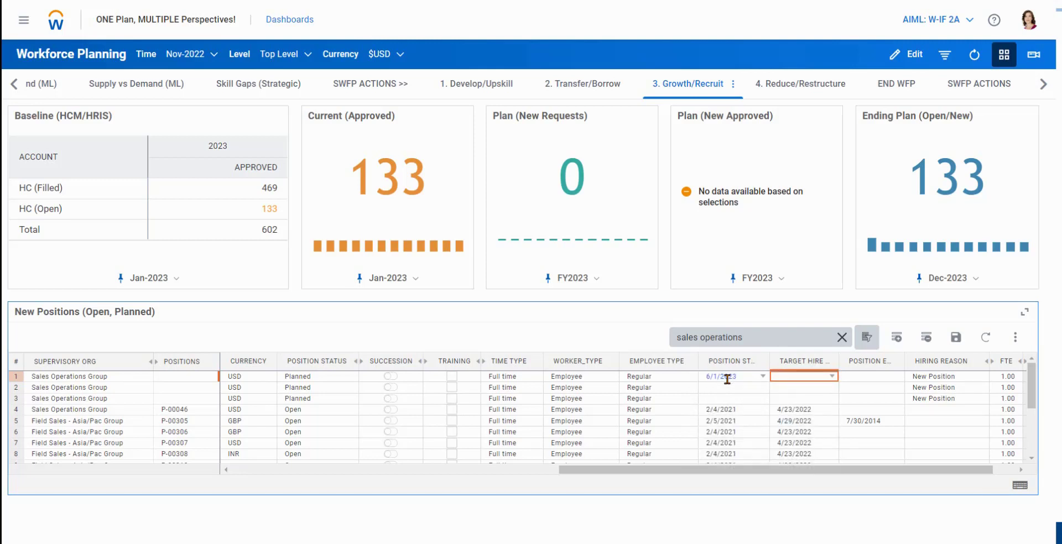
type("9/1/2023")
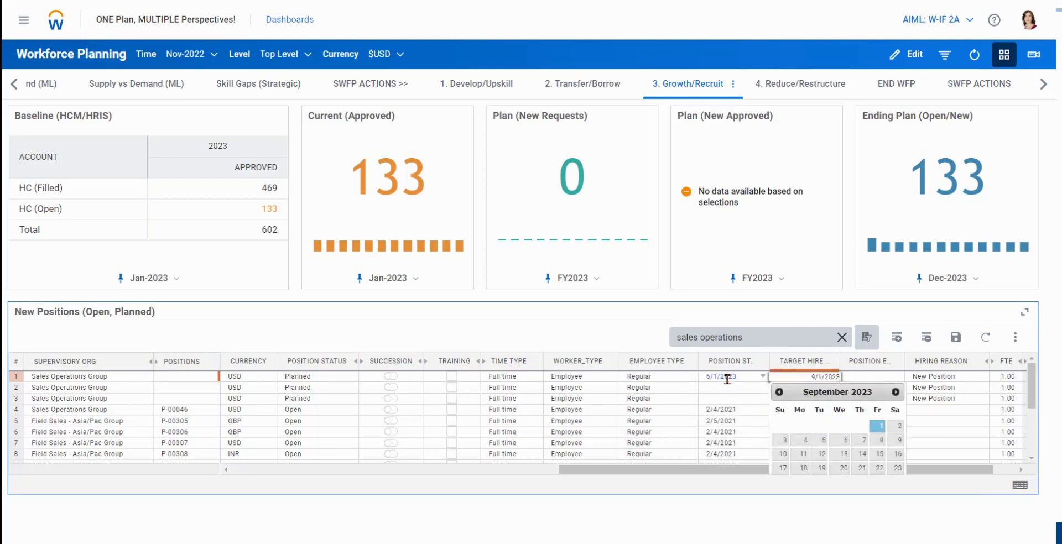
key("Return")
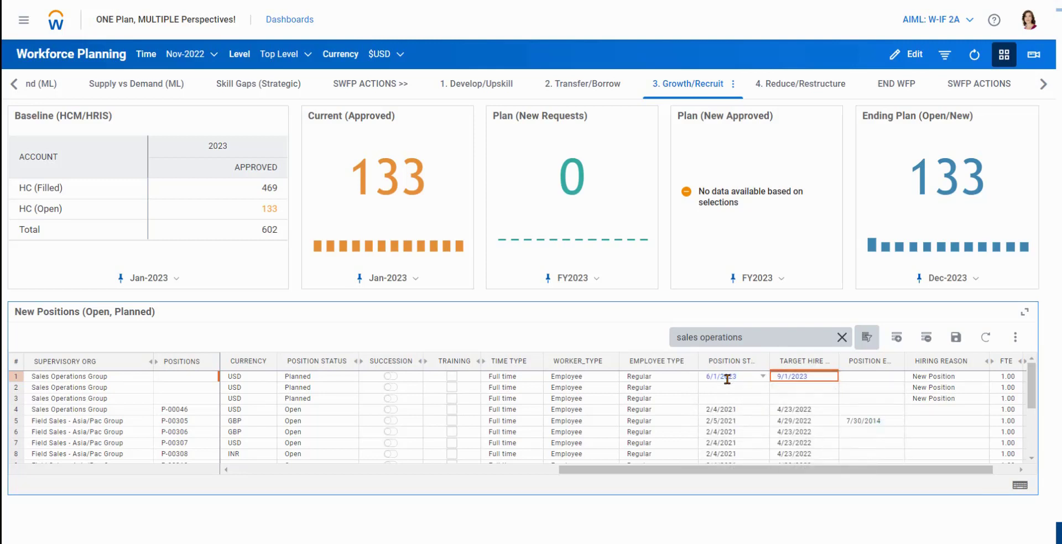
Copy the first Sales Operations Group position's 6/1/2023 start and 9/1/2023 target hire dates to the other two planned positions and save the sheet
left_click(760, 378)
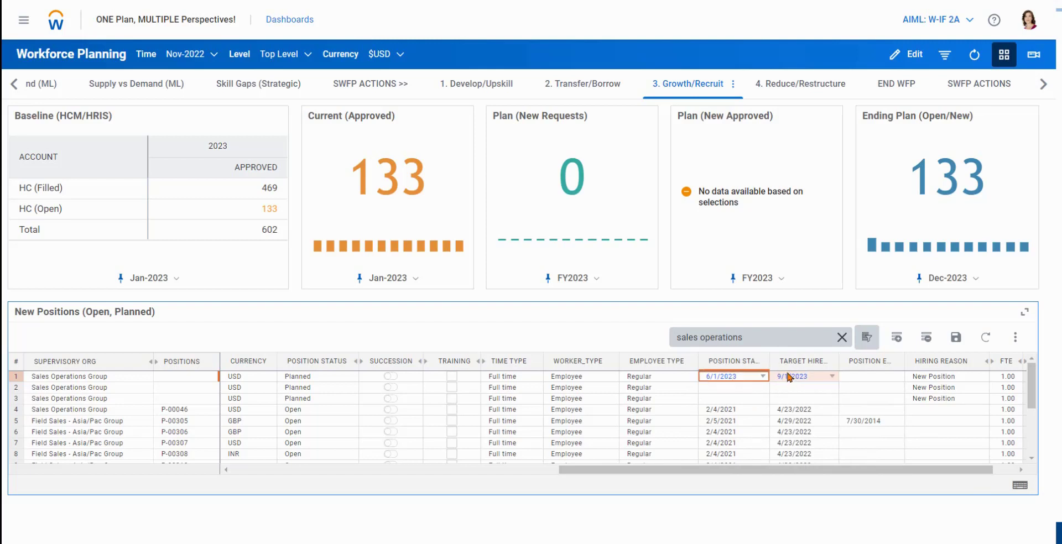
left_click_drag(761, 378, 788, 377)
key("ctrl+c")
left_click(710, 390)
key("ctrl+v")
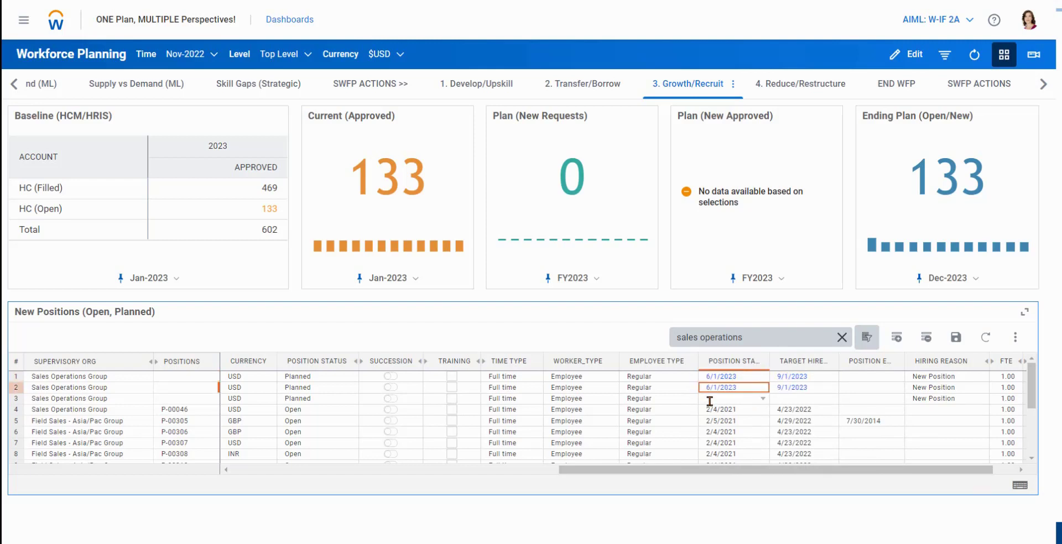
left_click(710, 399)
key("ctrl+v")
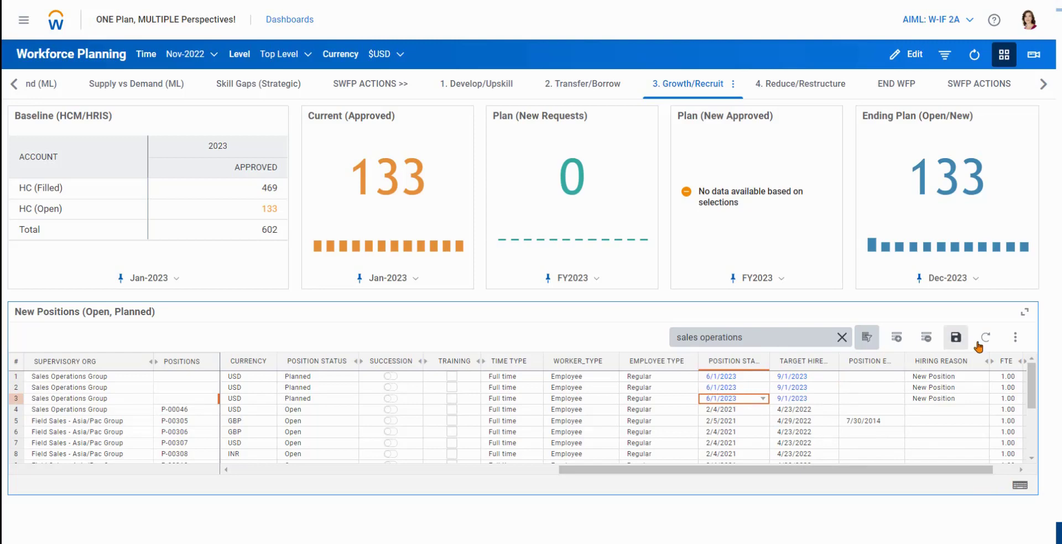
left_click(955, 339)
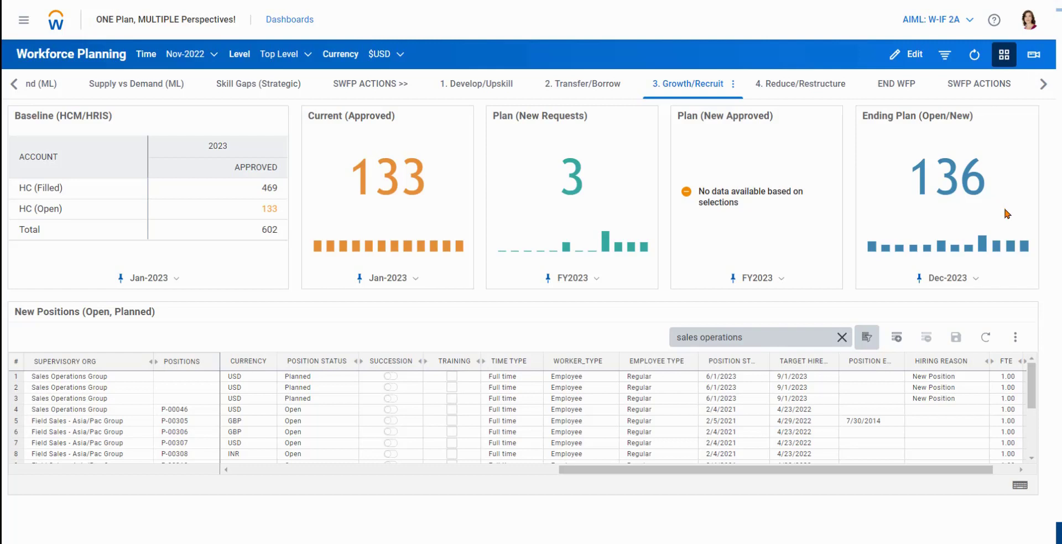
Review the END WFP dashboard and the SWFP ACTIONS dashboard, examining Workforce Actions from starting headcount through HC demand and variance
left_click(896, 87)
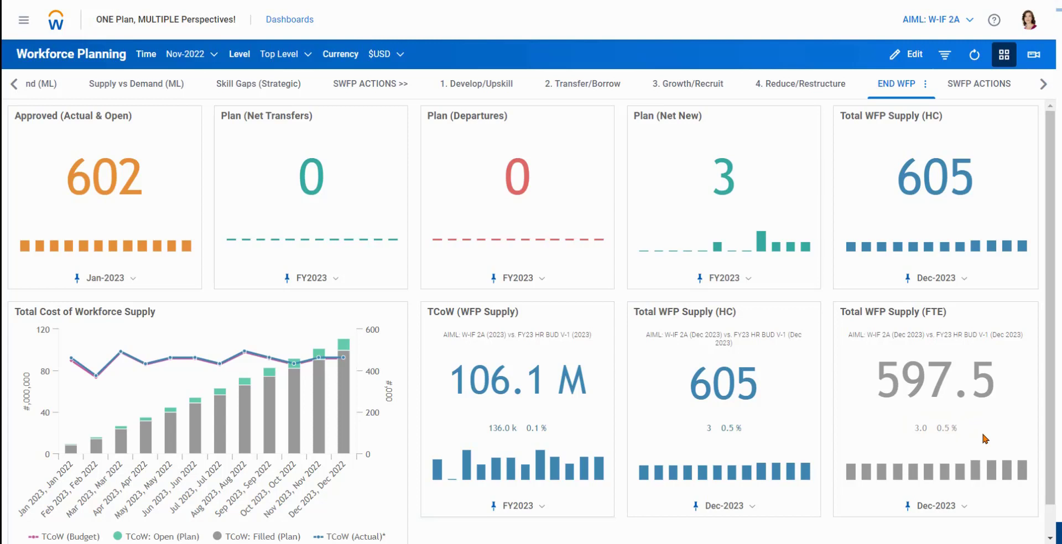
left_click(972, 84)
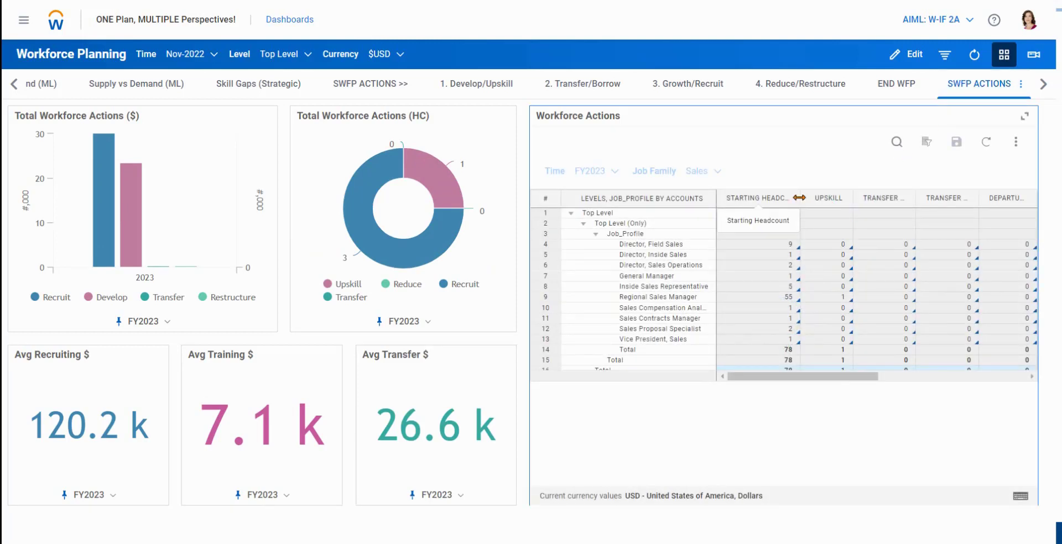
left_click_drag(799, 197, 785, 198)
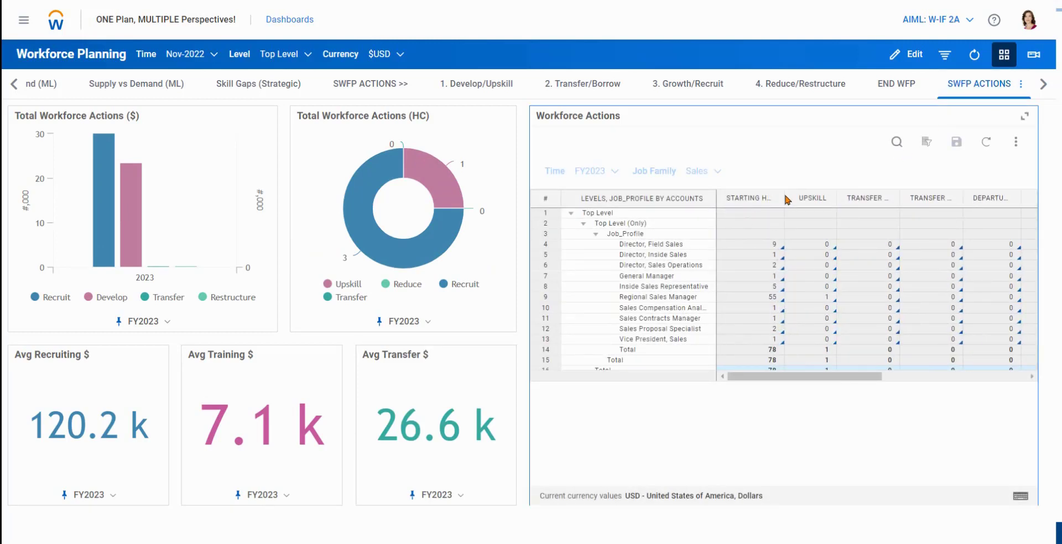
left_click_drag(768, 377, 793, 378)
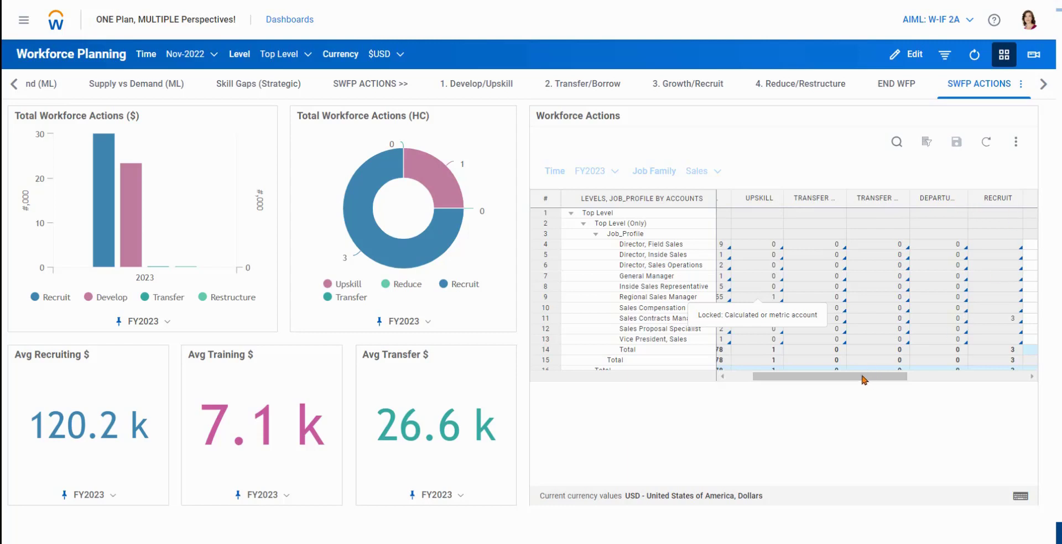
left_click_drag(864, 380, 1001, 397)
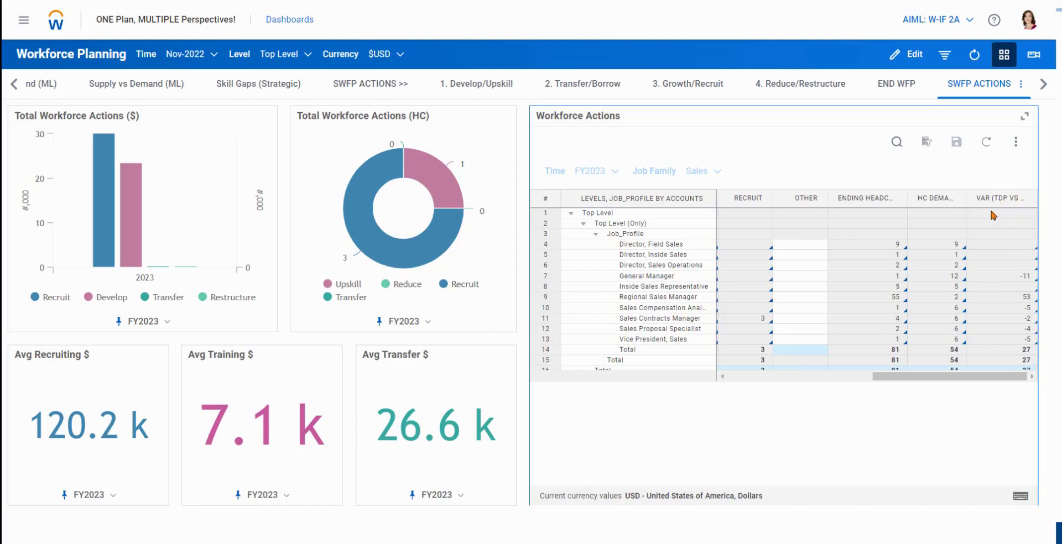
left_click_drag(966, 198, 977, 198)
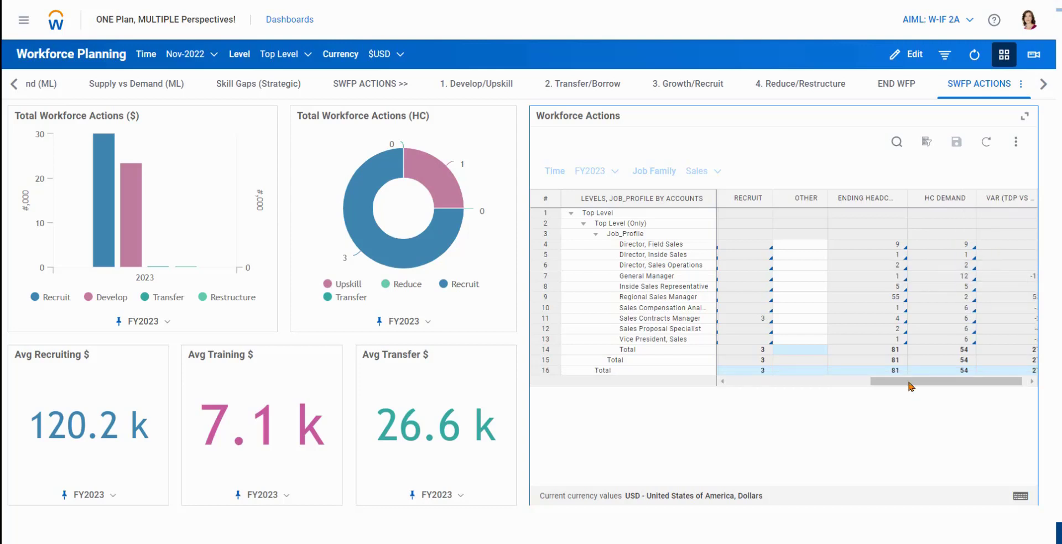
left_click_drag(912, 387, 951, 389)
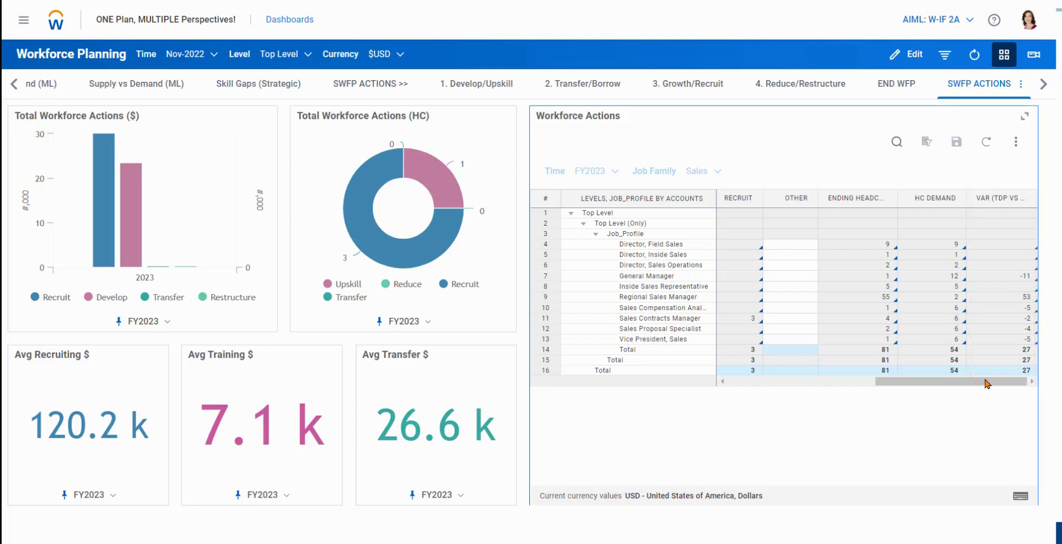
Examine the Regional Sales Manager's upskill count and the Sales Contracts Manager's recruit count in the Workforce Actions sheet
left_click_drag(987, 382, 875, 386)
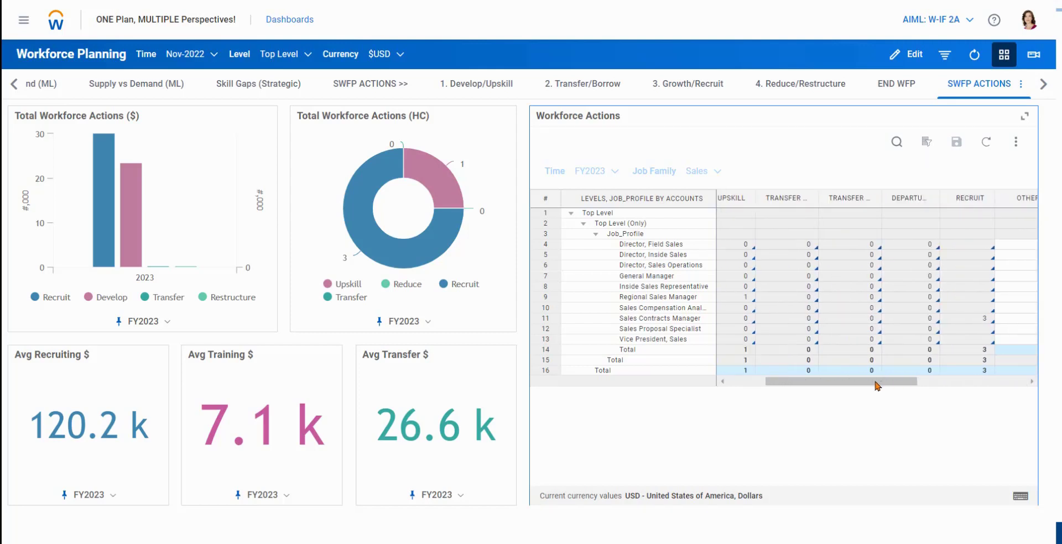
left_click_drag(873, 385, 855, 389)
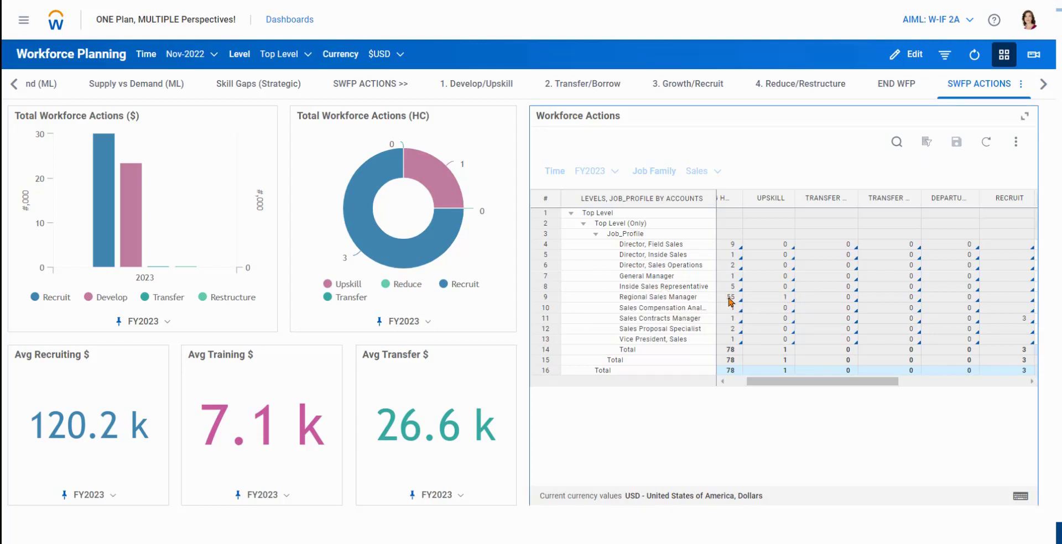
left_click(778, 297)
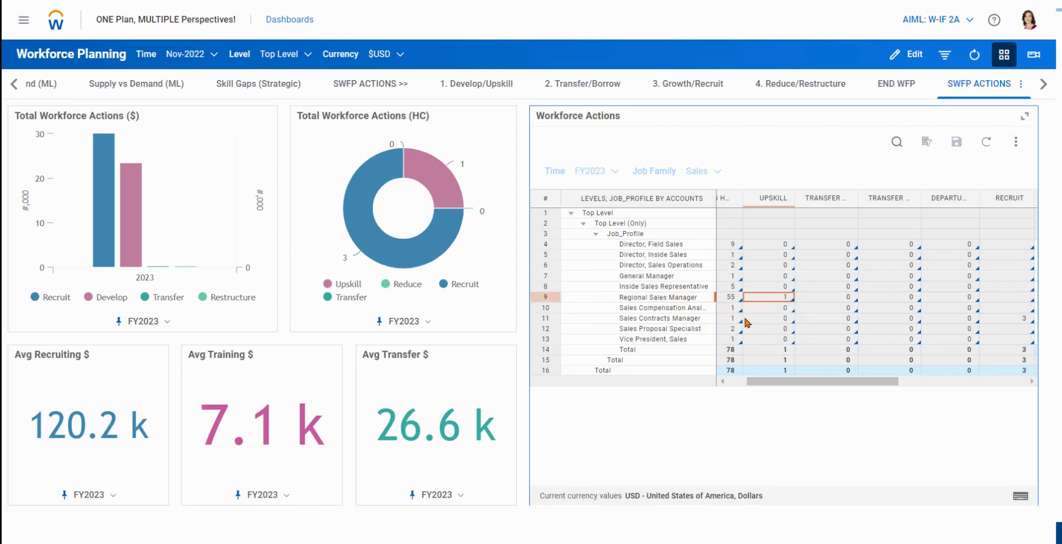
left_click(668, 321)
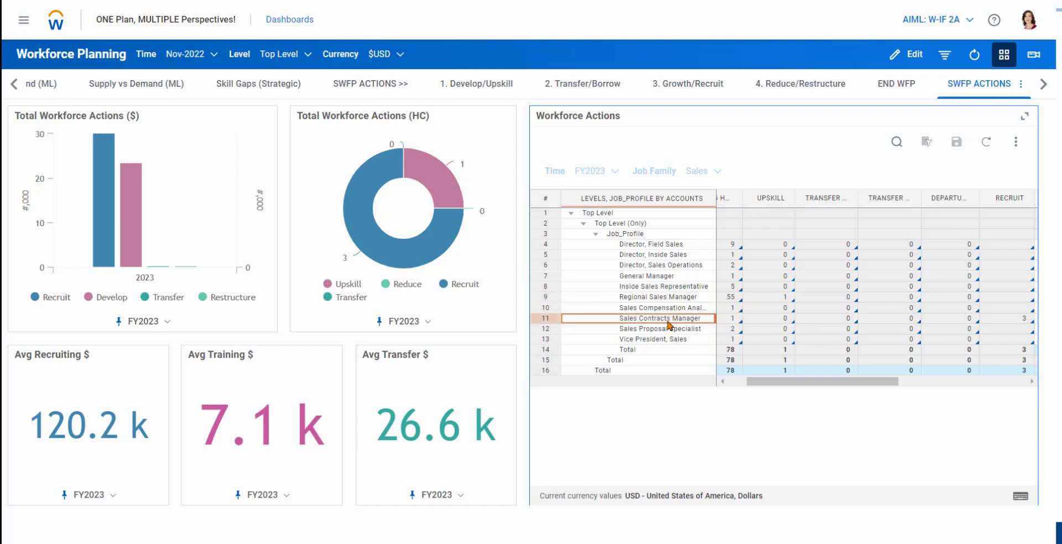
left_click(1013, 324)
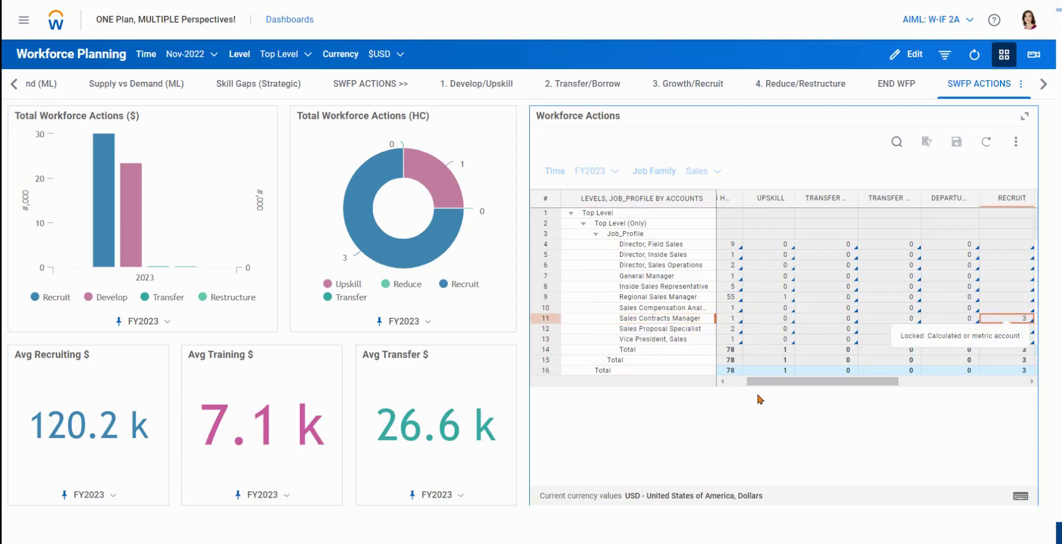
left_click_drag(781, 382, 743, 392)
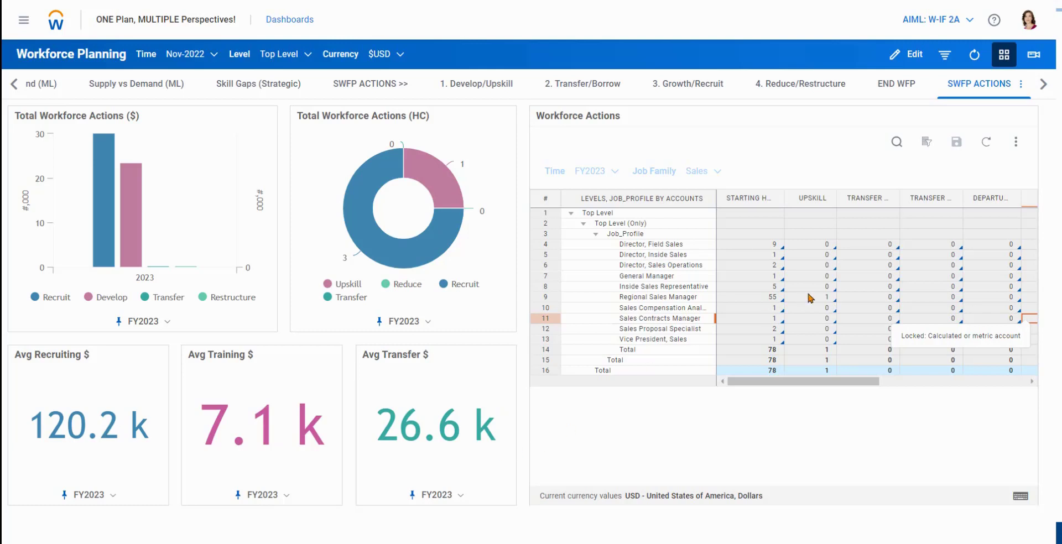
Switch the plan version to FY23 HR WFP V-2 from HR || Strategic under HR Plans
left_click(966, 22)
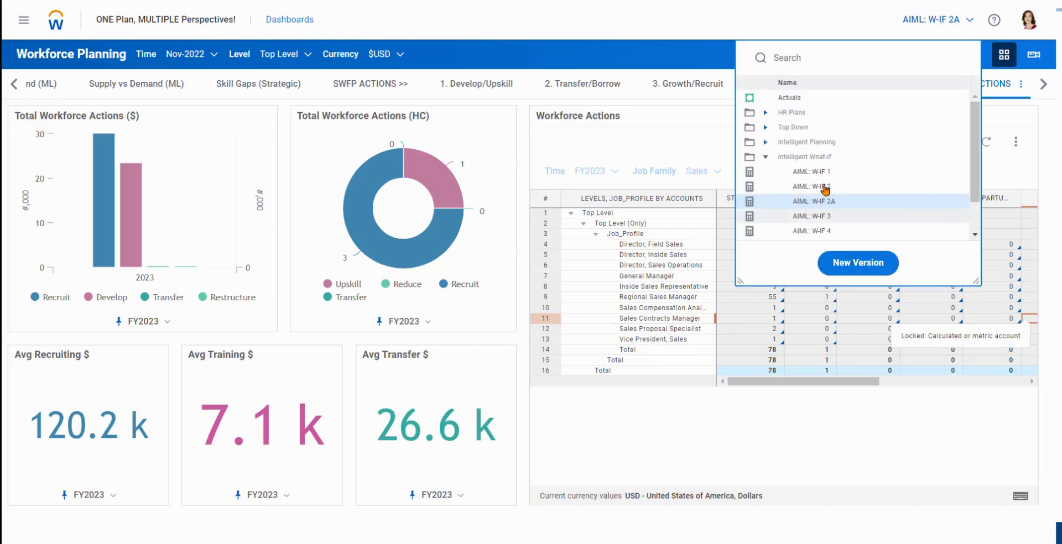
left_click(765, 114)
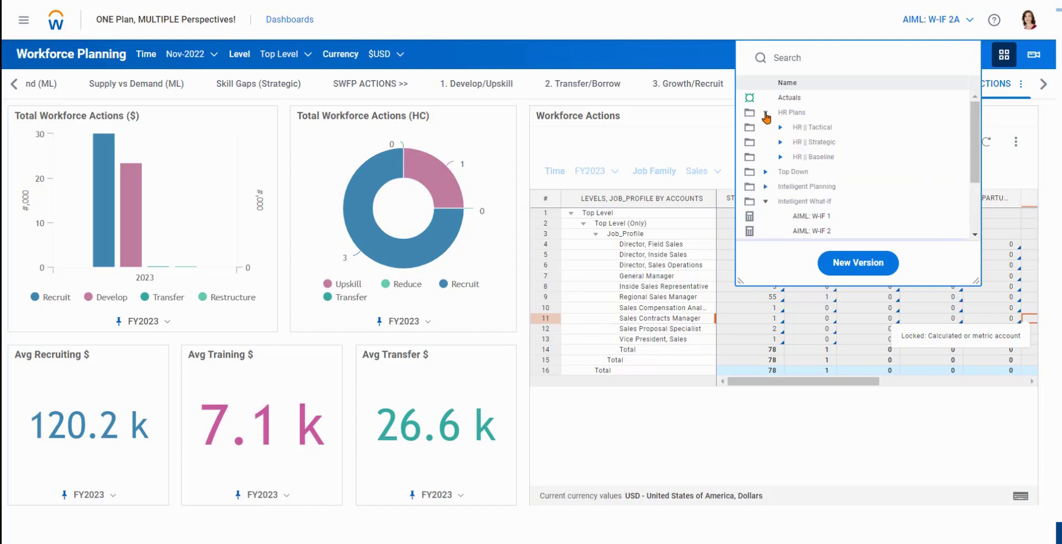
left_click(780, 143)
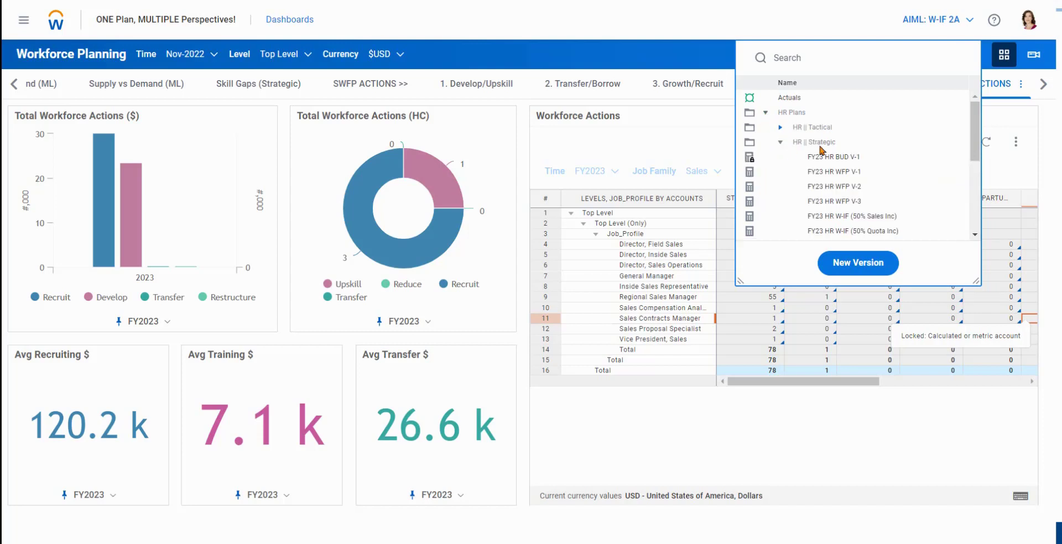
left_click(850, 188)
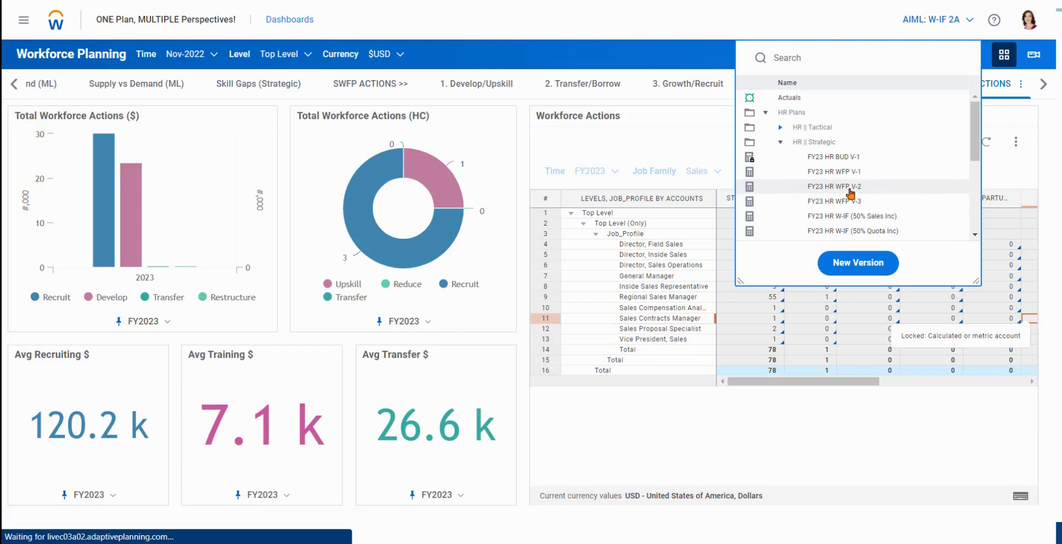